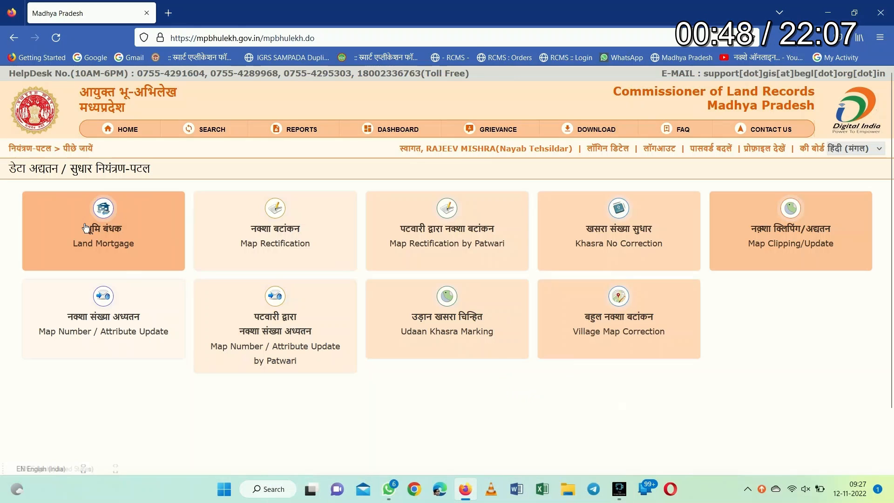
Open the बहुल नक्शा बटांकन (Village Map Correction) editor showing the village's editable parcels
click(633, 348)
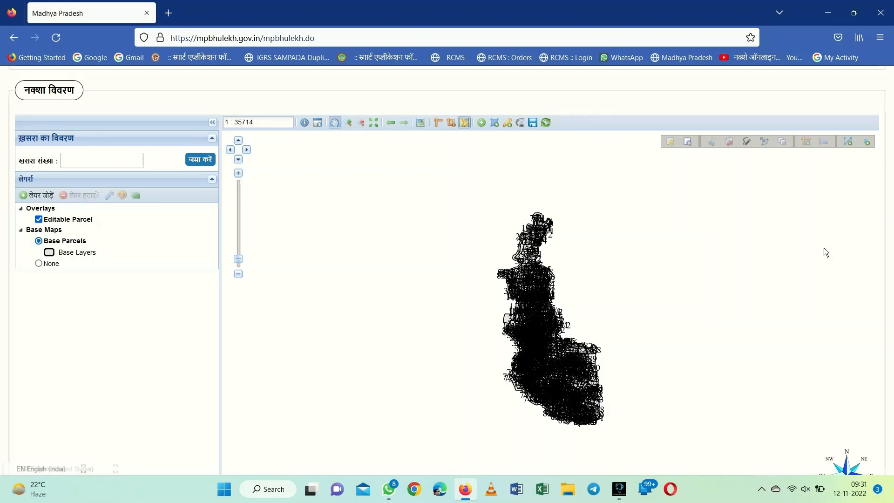
Search khasra 351 on the map, revealing it already has a pending map-update application
click(114, 160)
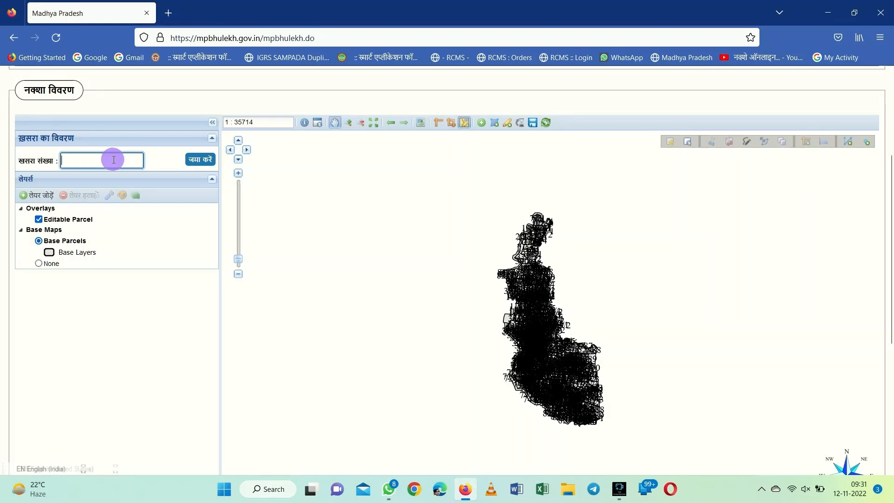
text(351)
click(208, 162)
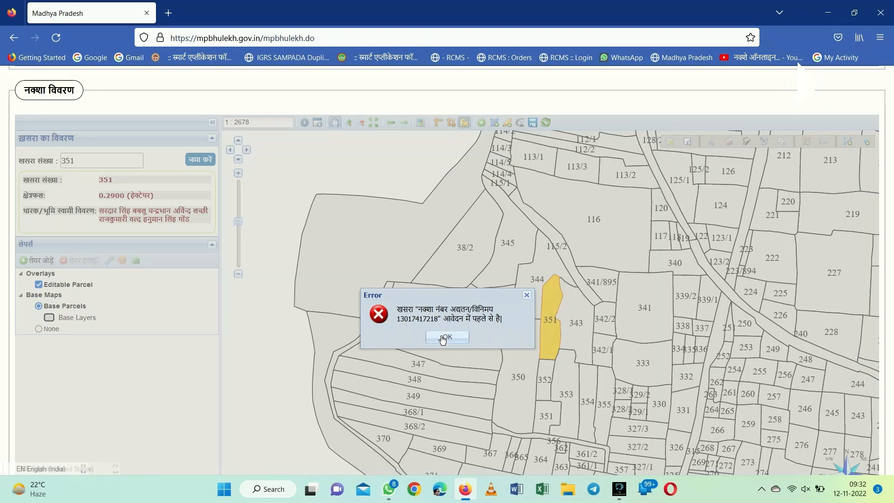
Load mpbhulekh.gov.in in a new tab to reach the Nayab Tehsildar dashboard
click(170, 13)
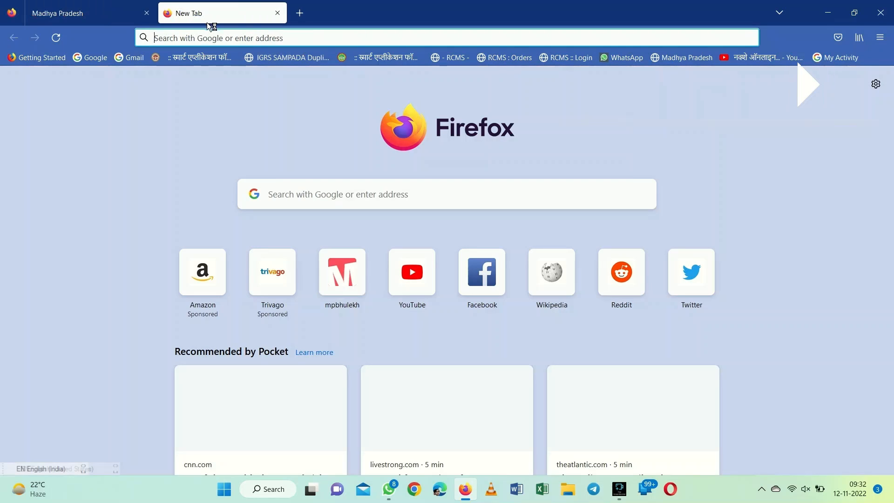
text(mpbhulekh.gov.in/)
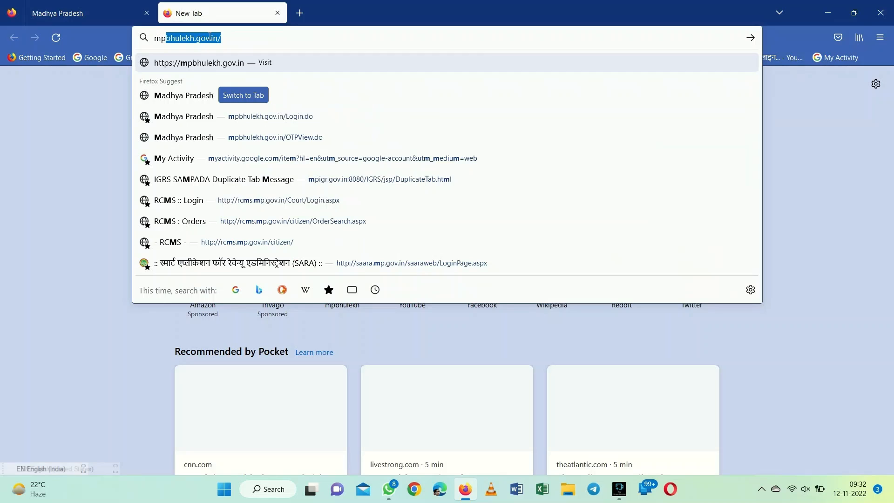
key(Return)
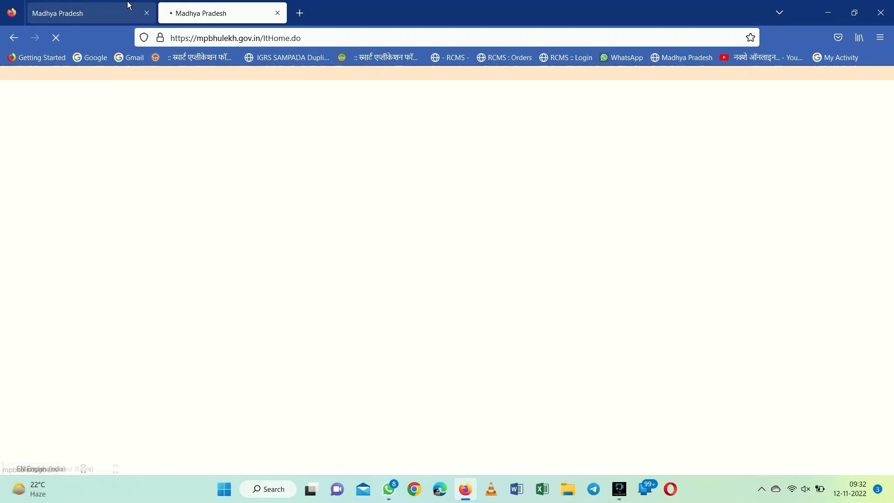
click(130, 6)
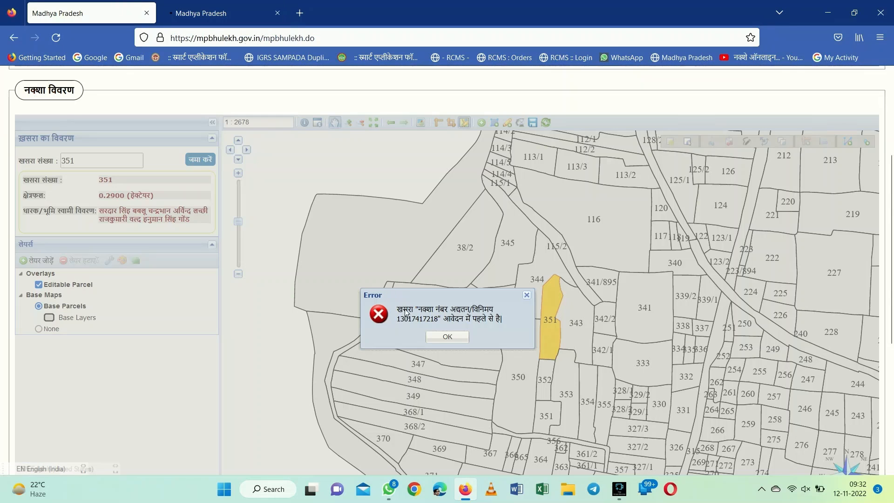
click(219, 13)
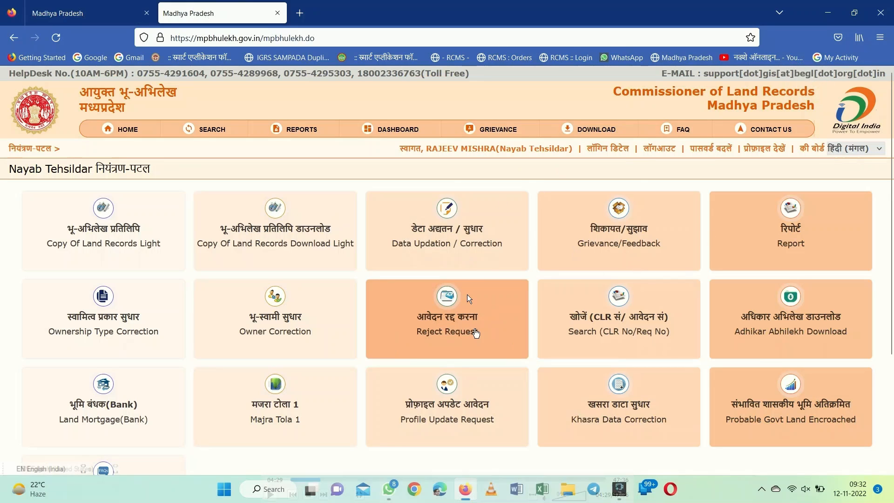
Paste the pending application's number into Reject Request and view its details for khasra 547/3
click(464, 335)
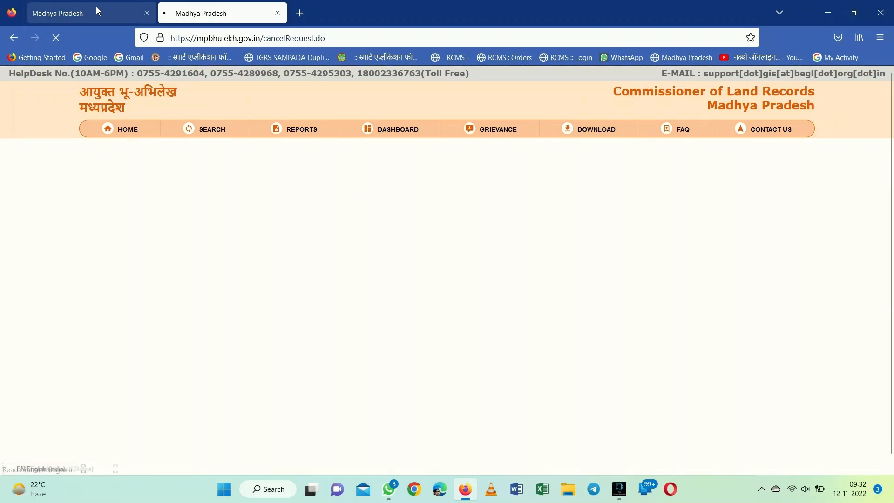
click(96, 7)
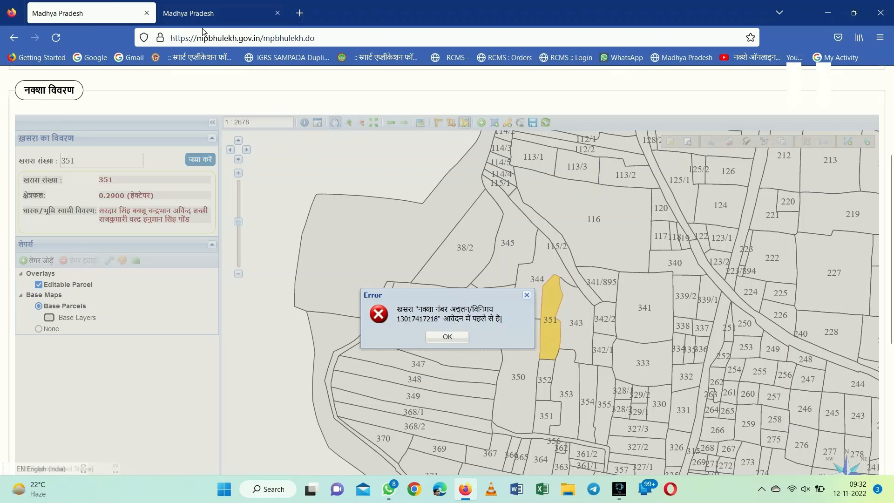
click(196, 13)
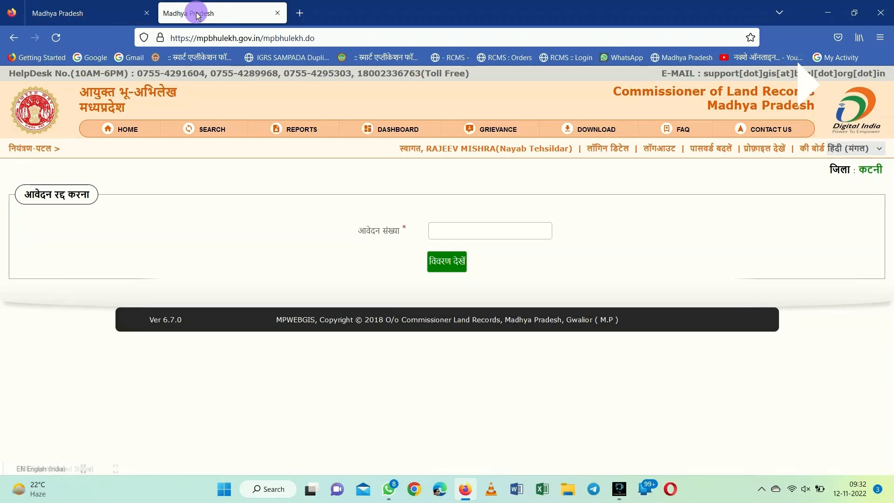
click(511, 234)
key(ctrl+v)
click(447, 261)
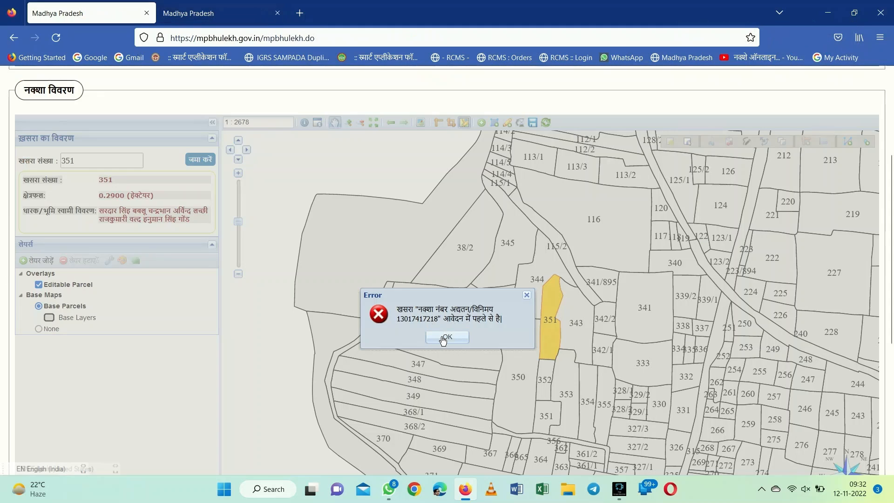
click(443, 339)
click(214, 10)
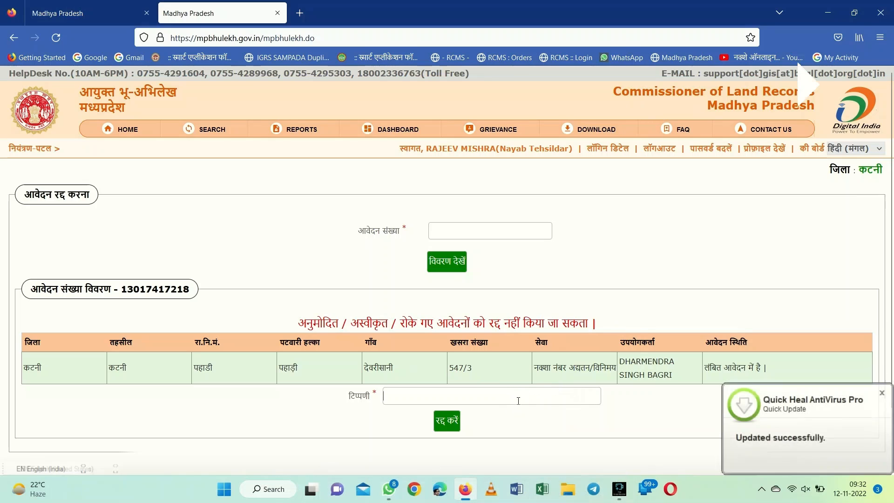
Cancel the pending application with the Hindi remark 'आवेदन निरस्त करे' and confirm
click(856, 148)
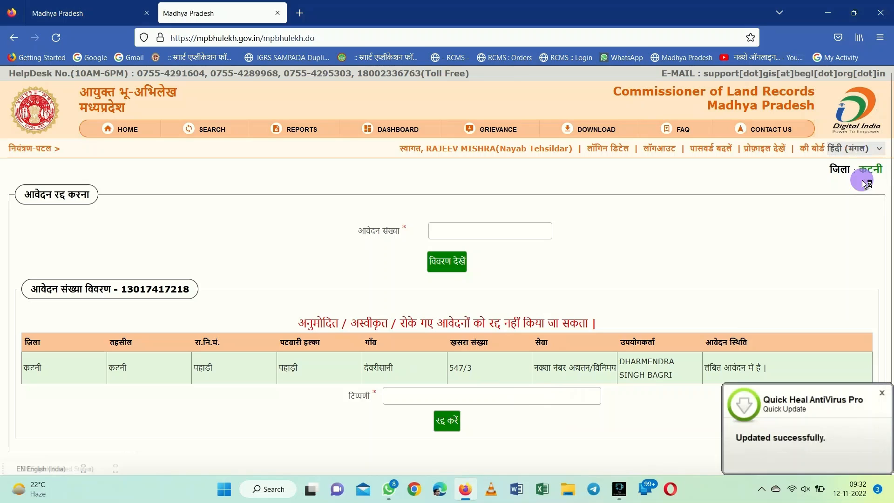
click(859, 179)
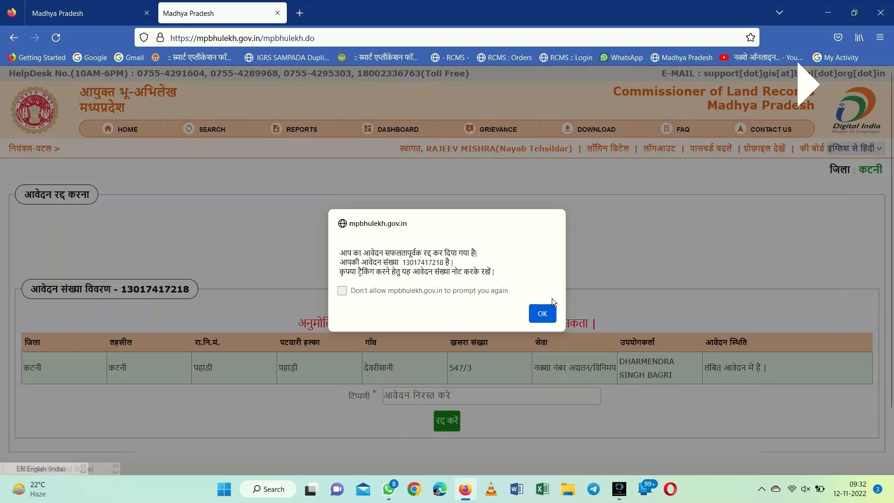
click(542, 314)
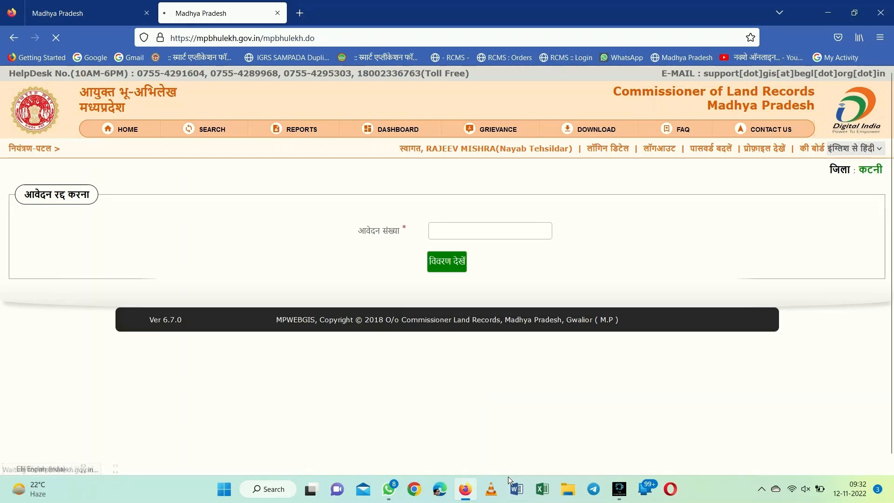
Add parcel 351 to the editable layer with the खसरा एडिट करें tool
click(61, 14)
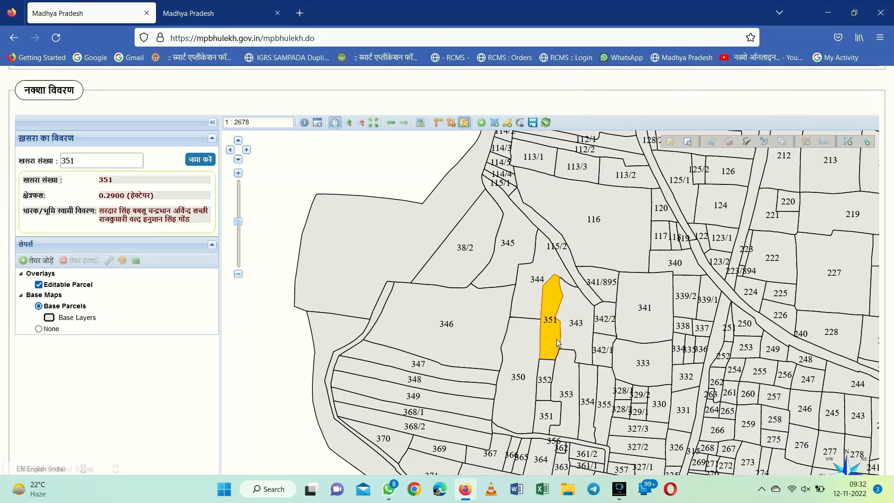
click(508, 123)
click(550, 344)
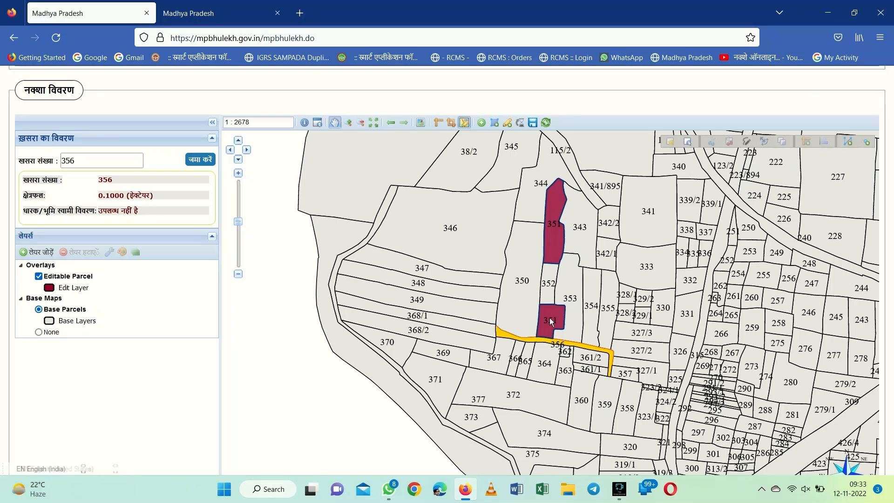
Add parcel 352 and the upper 351 parcel to the editable layer, turning vertex editing off
click(550, 320)
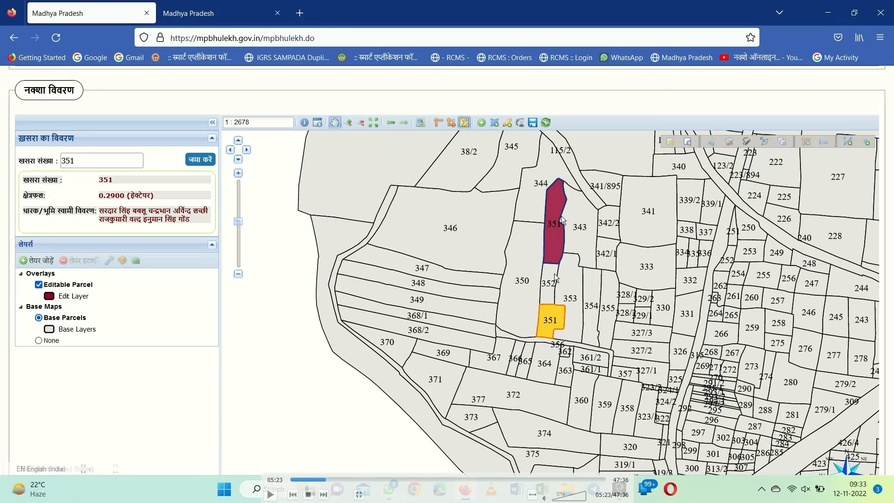
click(551, 280)
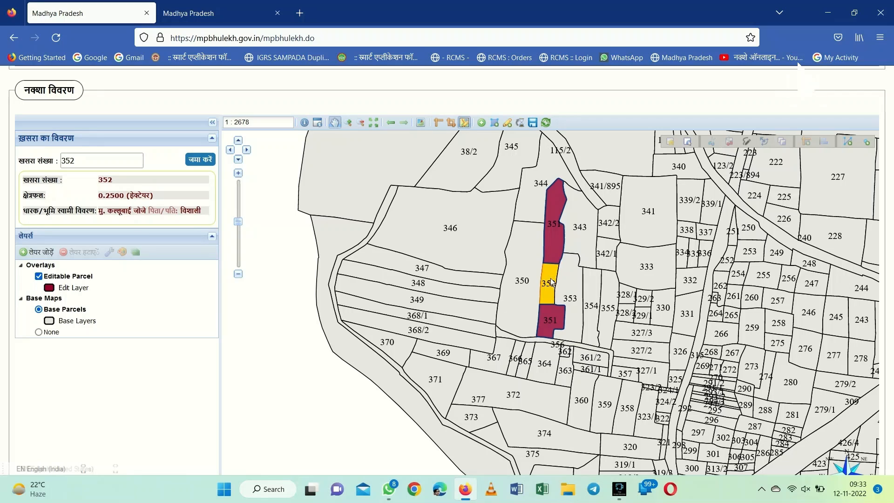
click(497, 124)
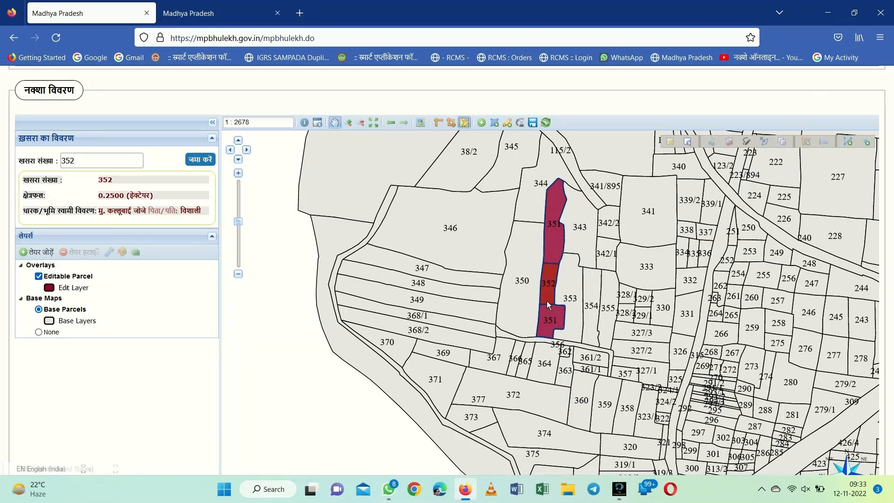
click(556, 238)
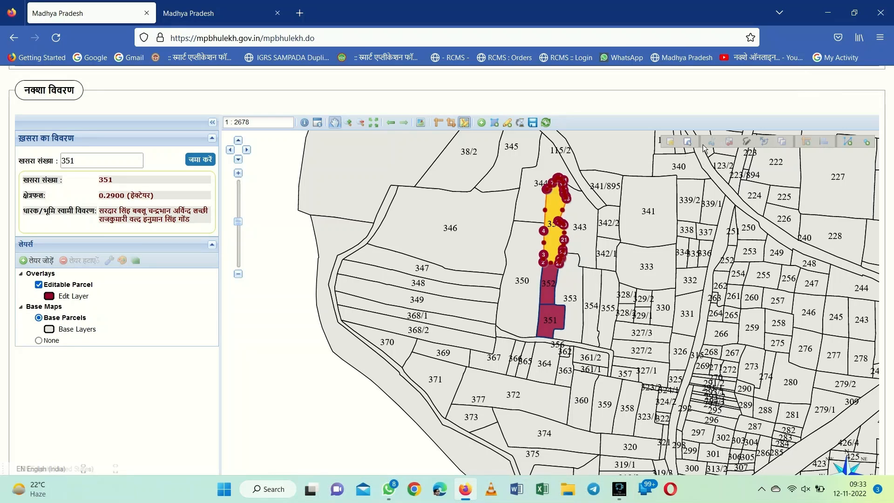
click(688, 142)
click(557, 212)
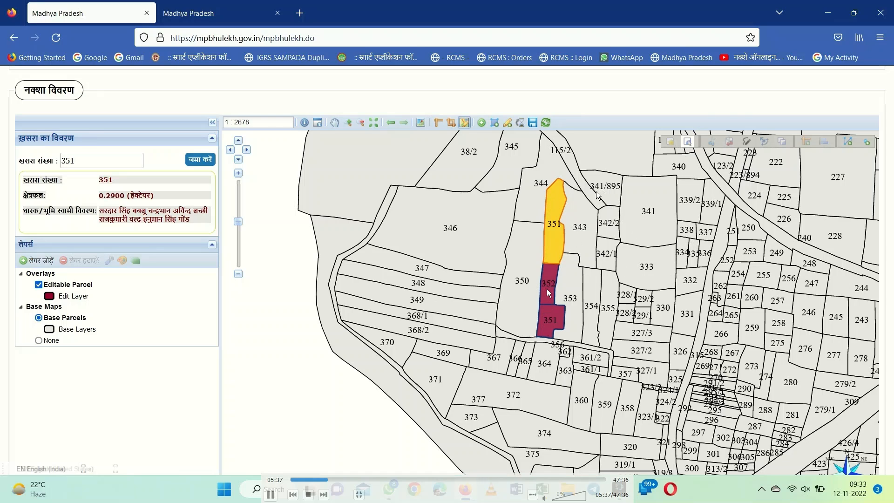
click(555, 214)
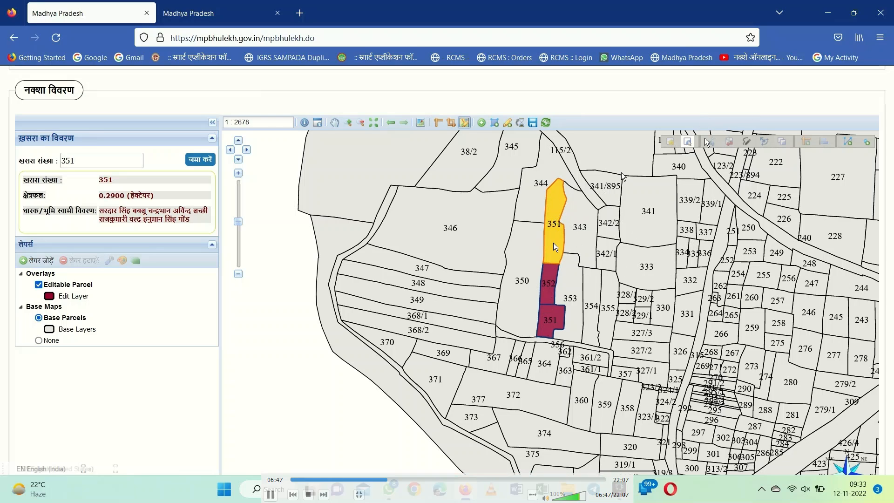
Zoom out to 1:4017 and select parcel 352 for khasra editing
scroll(463, 245, up, 1)
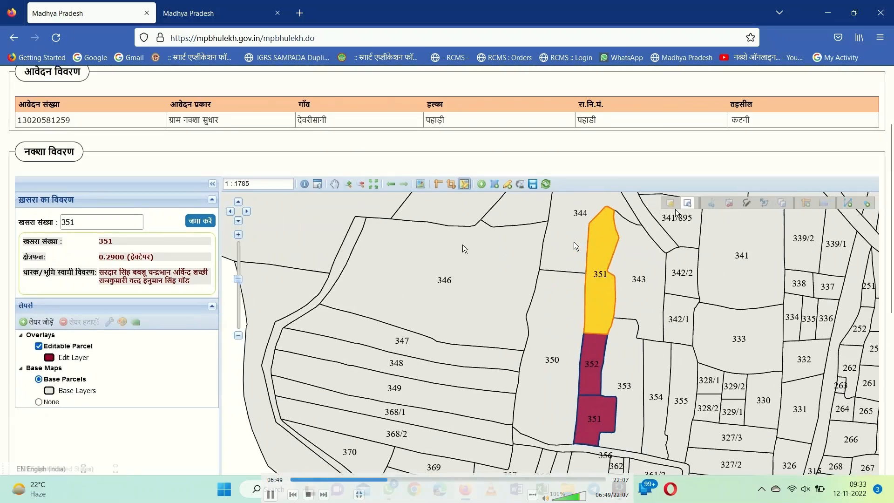
scroll(463, 245, down, 2)
scroll(890, 285, up, 3)
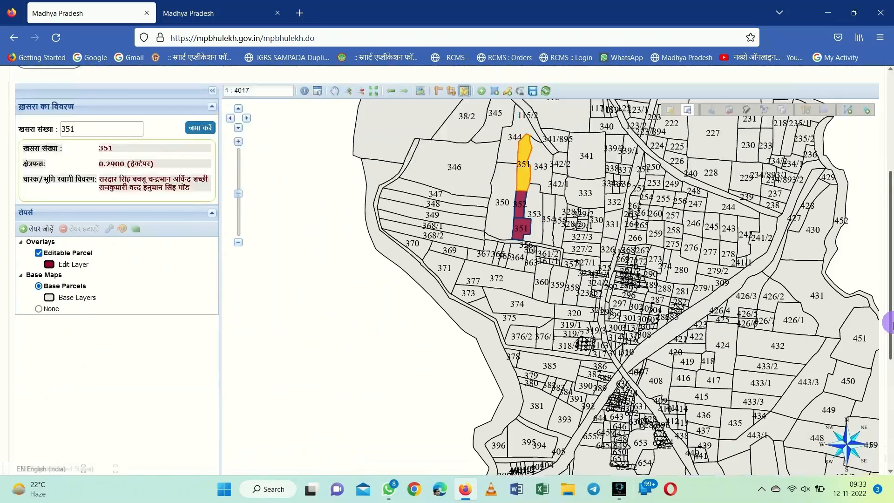
click(529, 266)
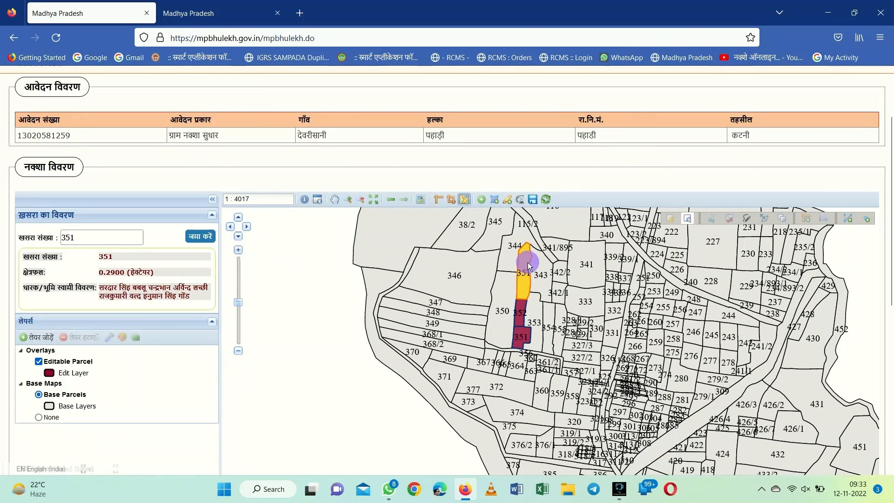
click(511, 201)
click(448, 414)
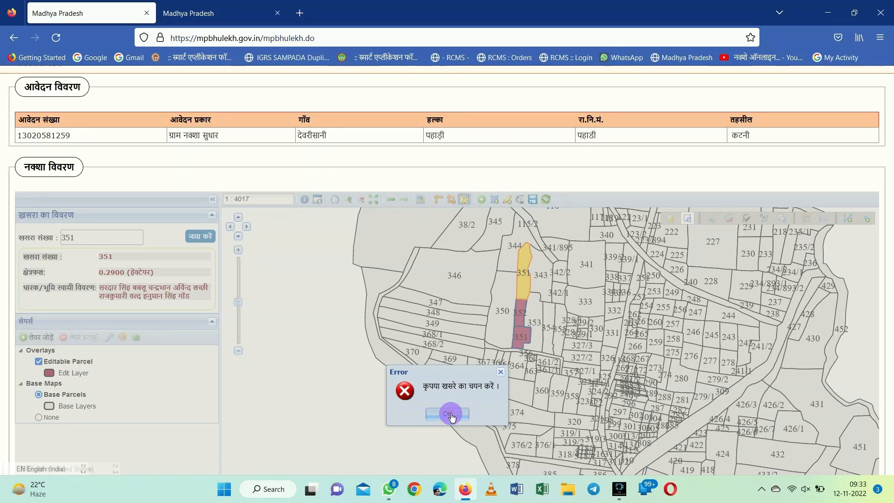
click(520, 313)
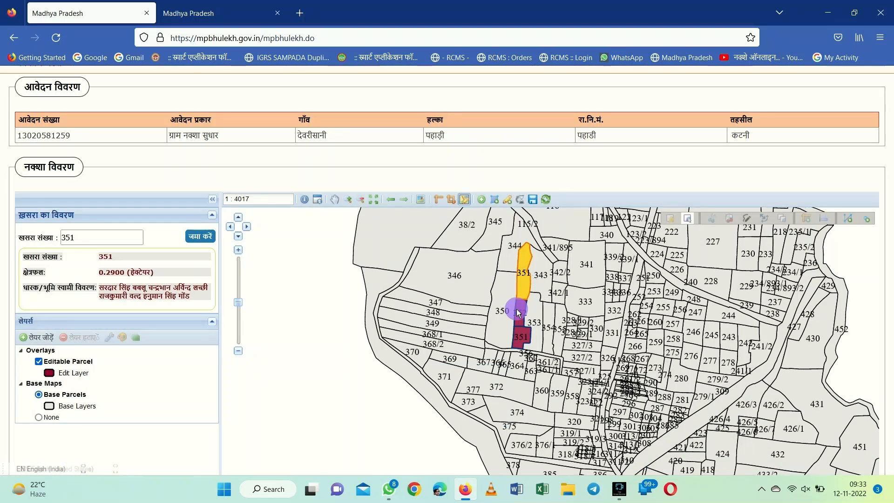
Try assigning KID 352 to parcel 351, which is rejected as already assigned
click(525, 273)
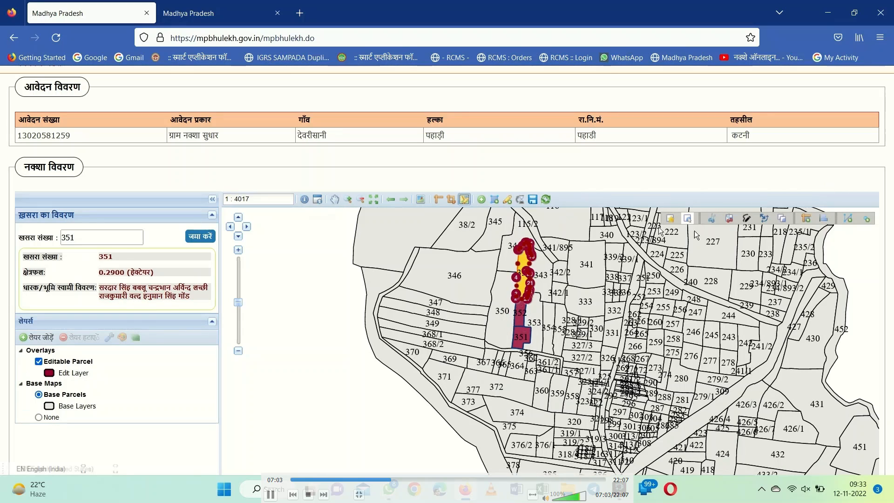
click(765, 219)
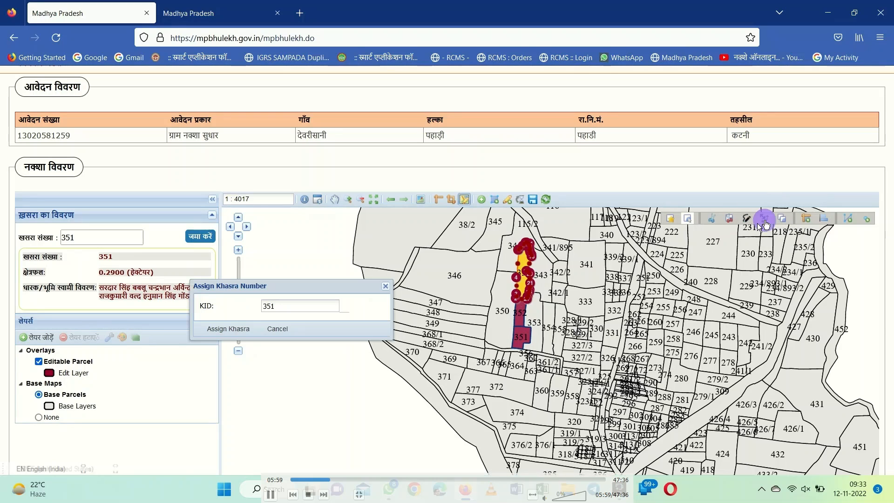
double_click(314, 305)
text(352)
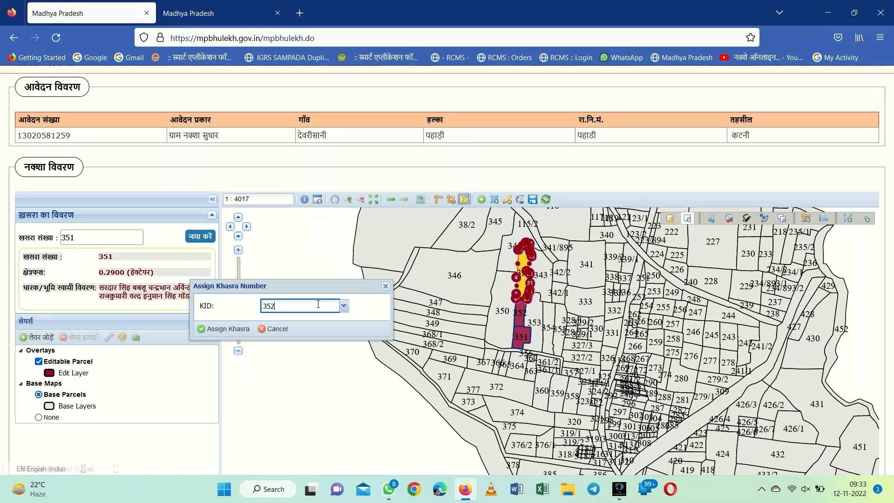
click(226, 329)
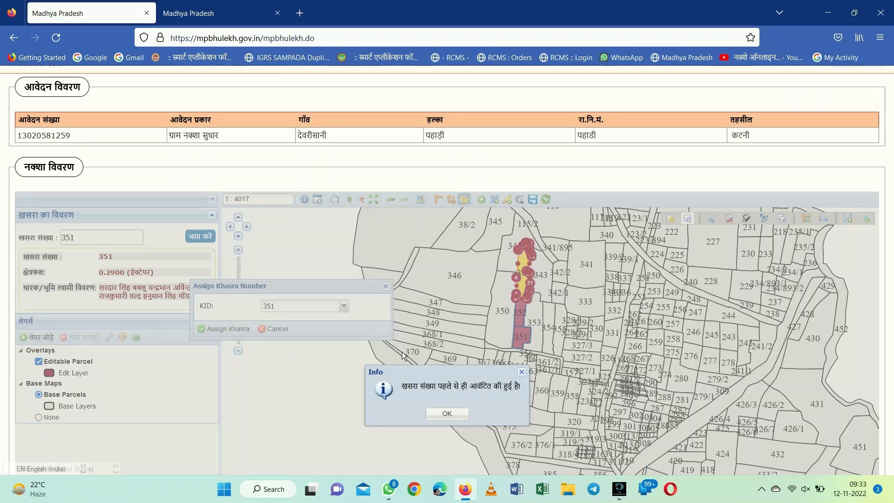
Dismiss the already-assigned notice and reselect parcels 352 and 351 on the map
click(457, 414)
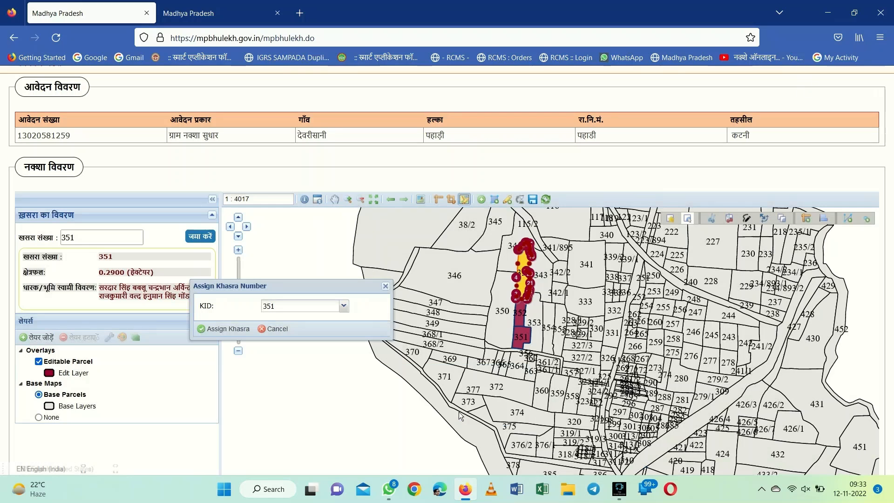
click(386, 286)
click(522, 312)
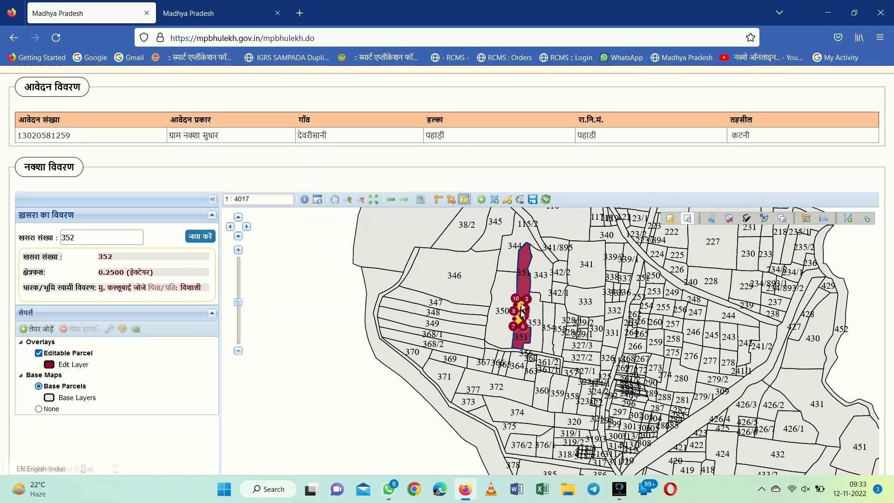
click(521, 342)
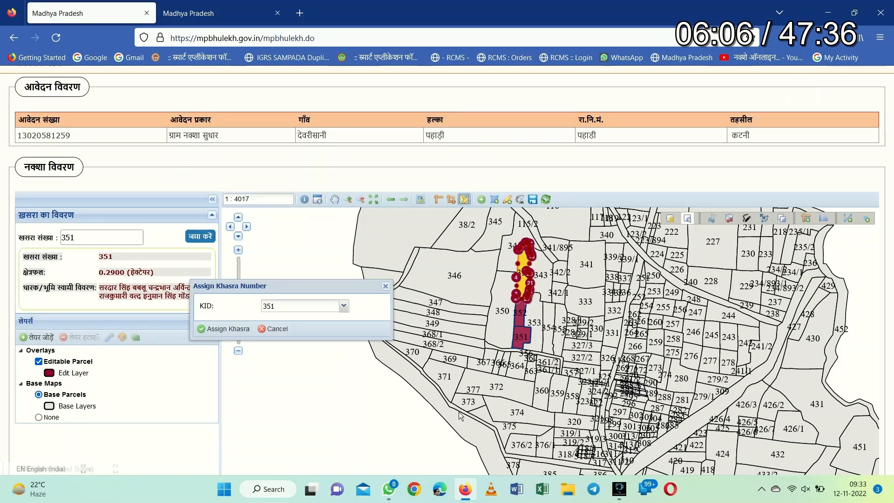
click(386, 286)
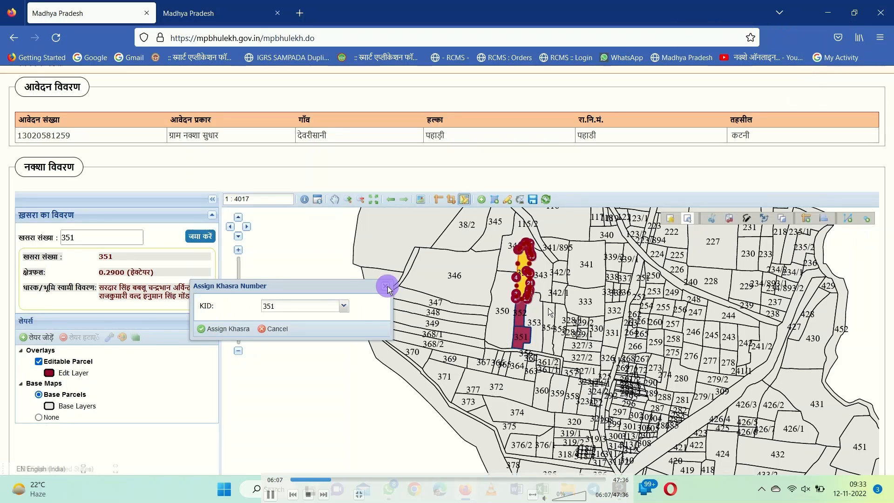
click(522, 310)
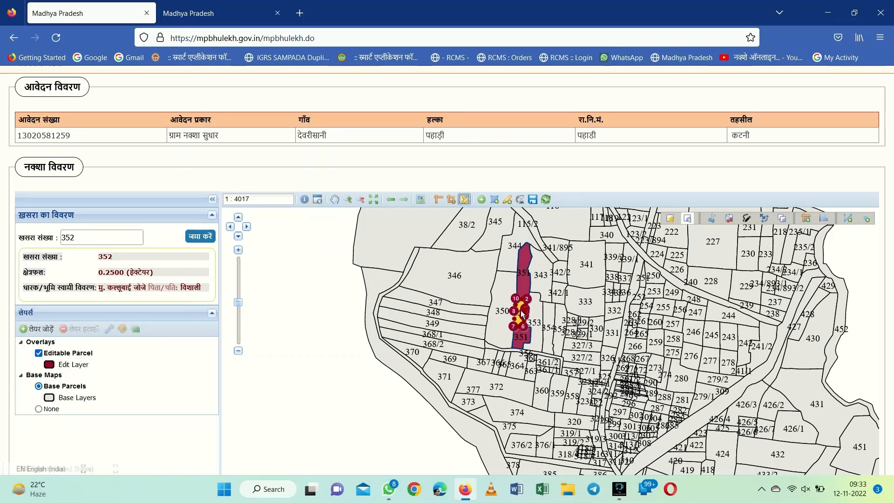
click(521, 343)
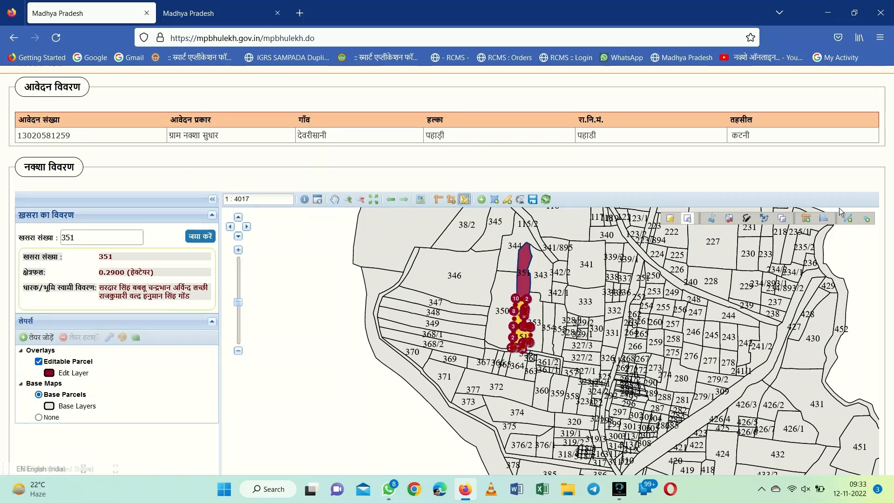
click(783, 218)
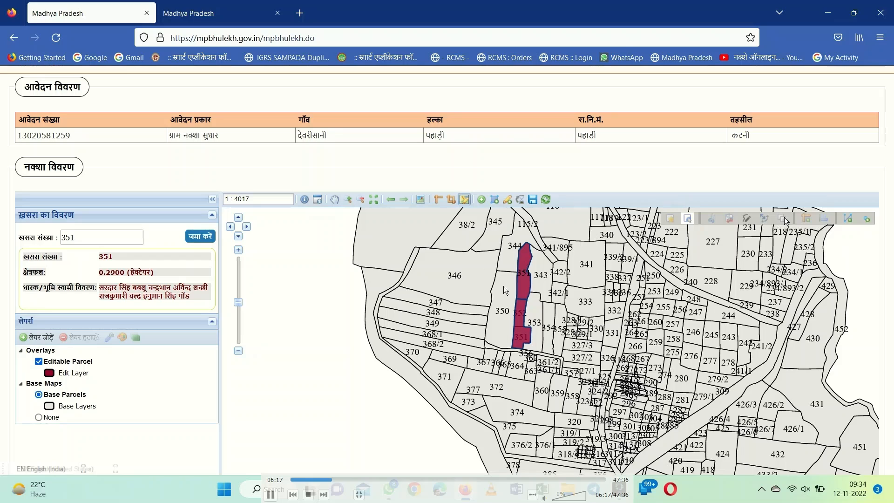
Assign khasra number 352 to the upper strip of the parcel group
click(526, 283)
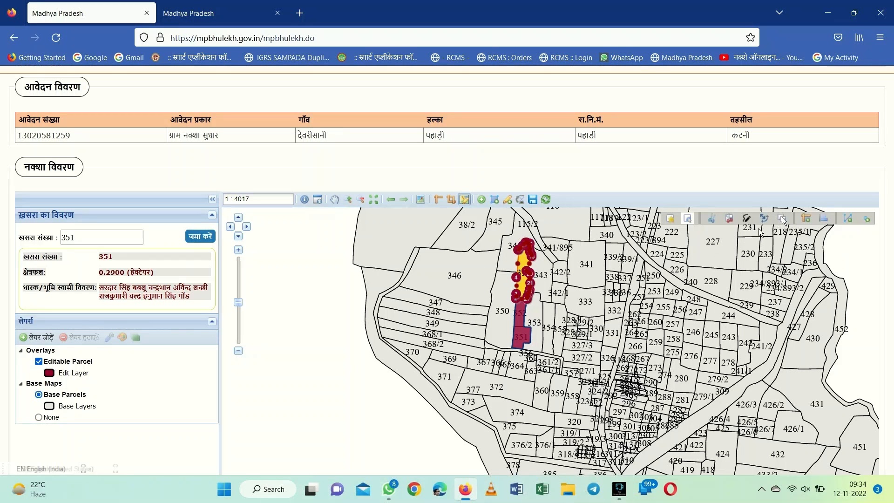
click(766, 220)
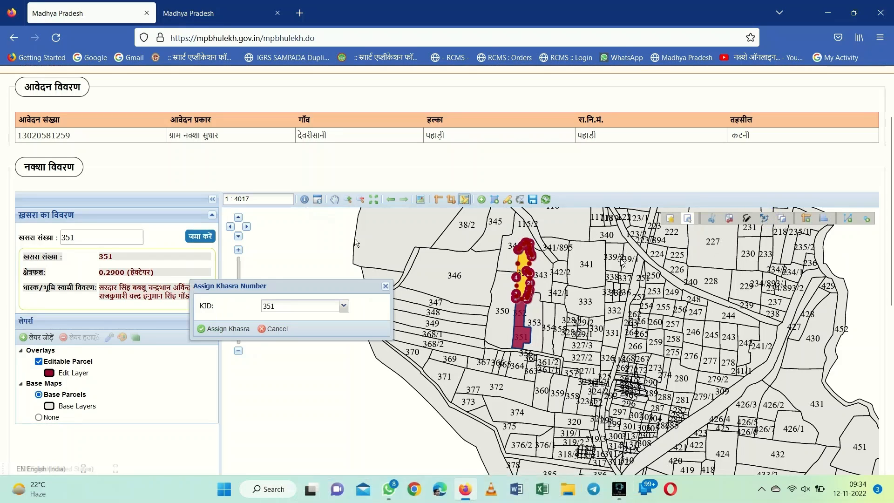
click(334, 304)
key(BackSpace)
text(2)
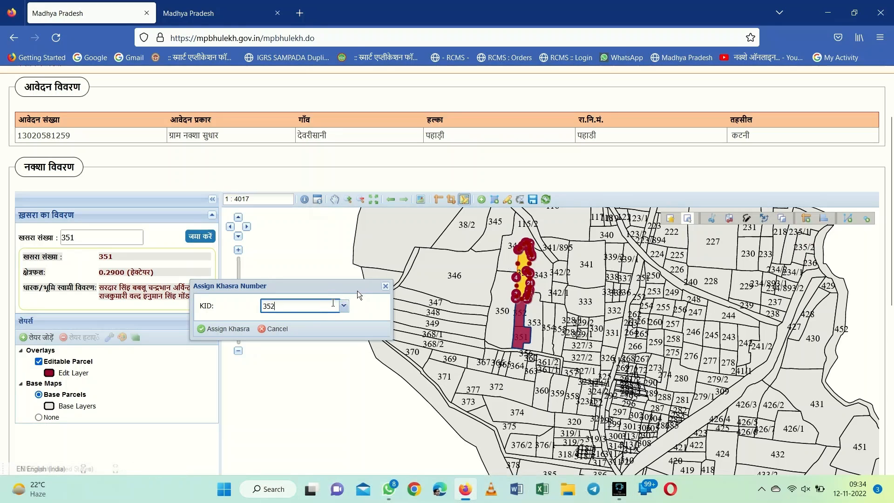
click(222, 329)
click(522, 330)
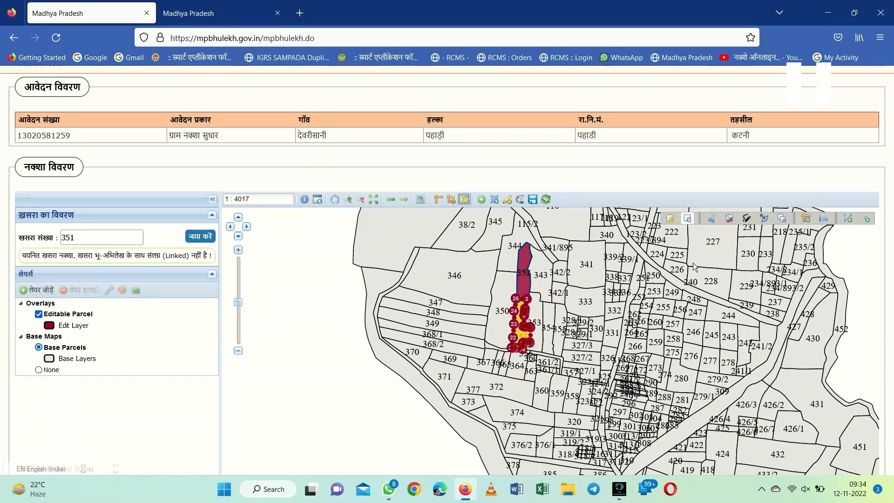
Give the lower parcel KID 351, then merge parcels 352 and 351 to bring up the merge report
click(765, 218)
click(316, 307)
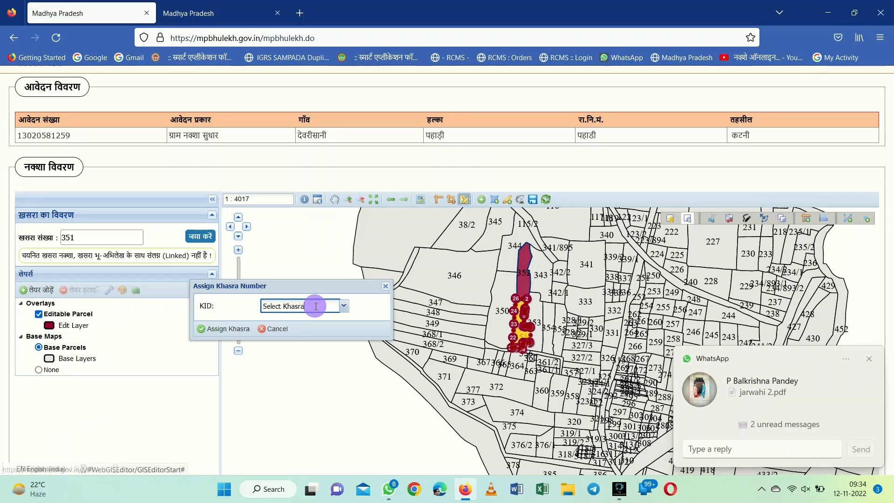
key(BackSpace)
key(BackSpace)
key(BackSpace)
key(BackSpace)
key(BackSpace)
key(BackSpace)
key(BackSpace)
key(BackSpace)
key(BackSpace)
key(BackSpace)
key(BackSpace)
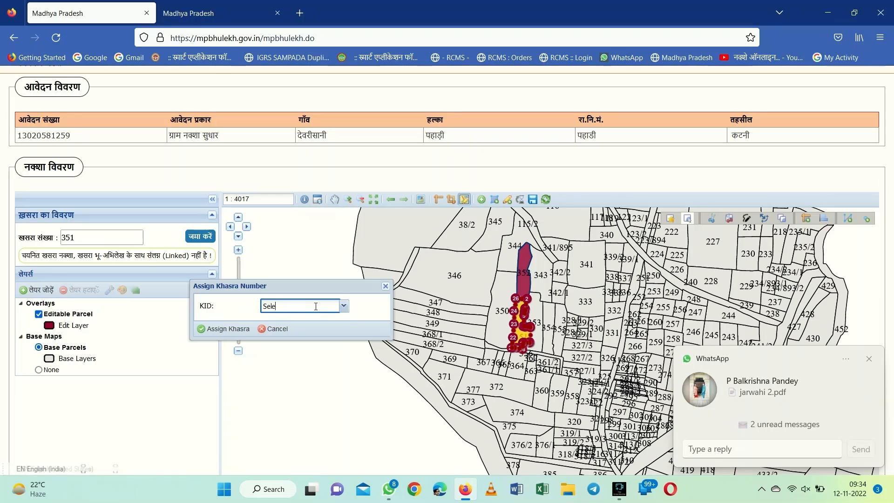
text(351)
click(226, 329)
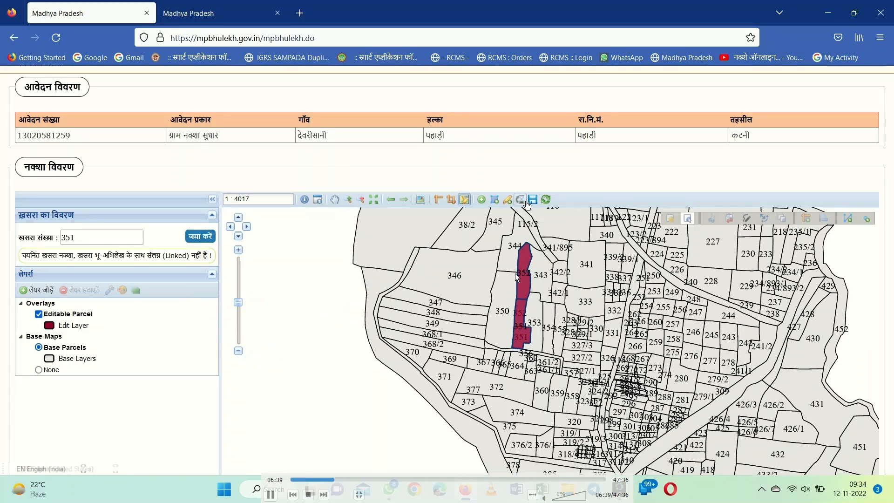
click(526, 204)
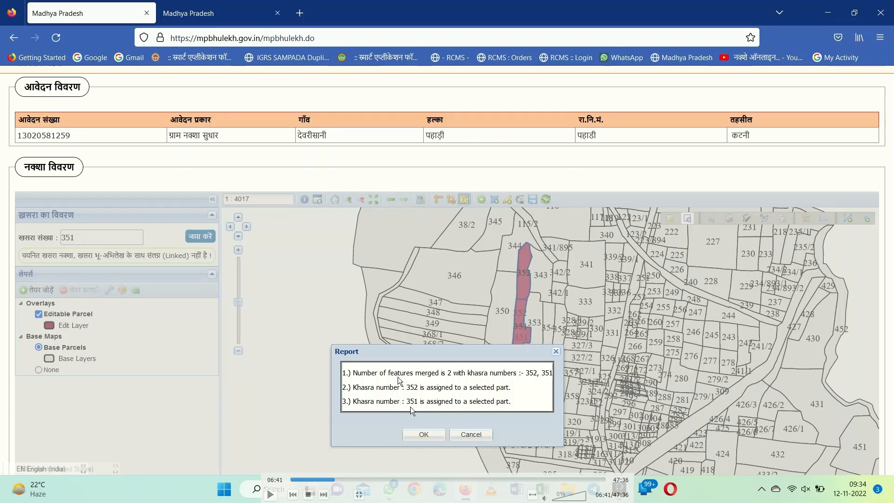
Confirm the merge report with OK so the 352 and 351 merge is saved
click(418, 434)
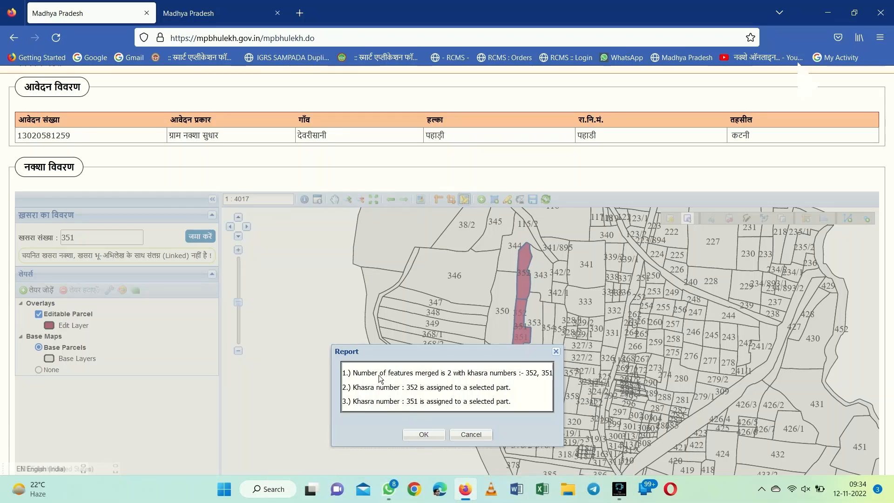
click(426, 434)
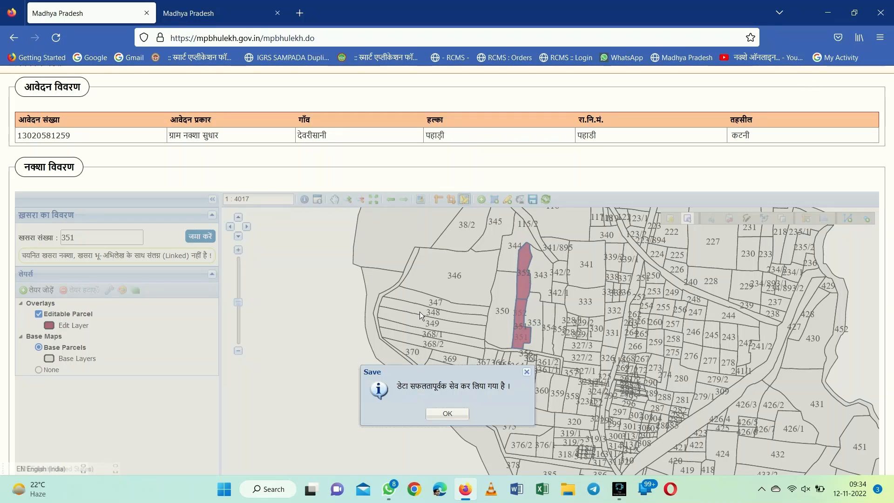
Dismiss the save message, scroll down and place the cursor in the टिप्पणी remark box
click(450, 415)
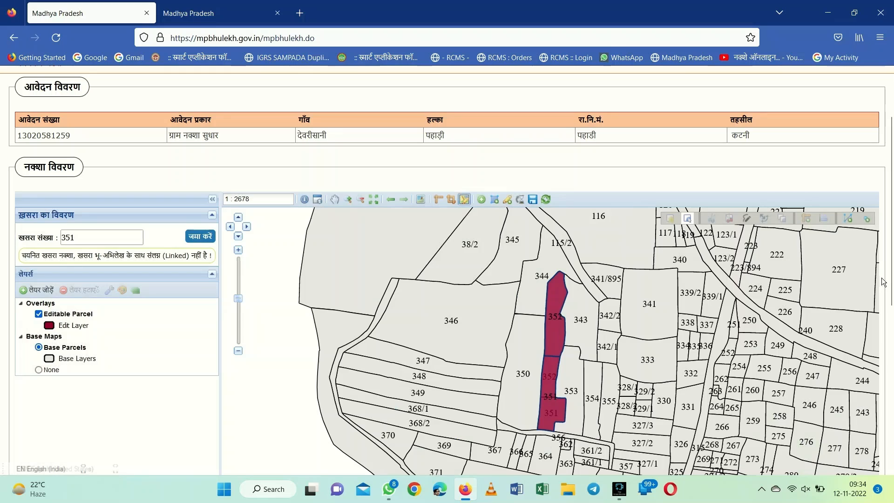
drag(890, 288, 890, 396)
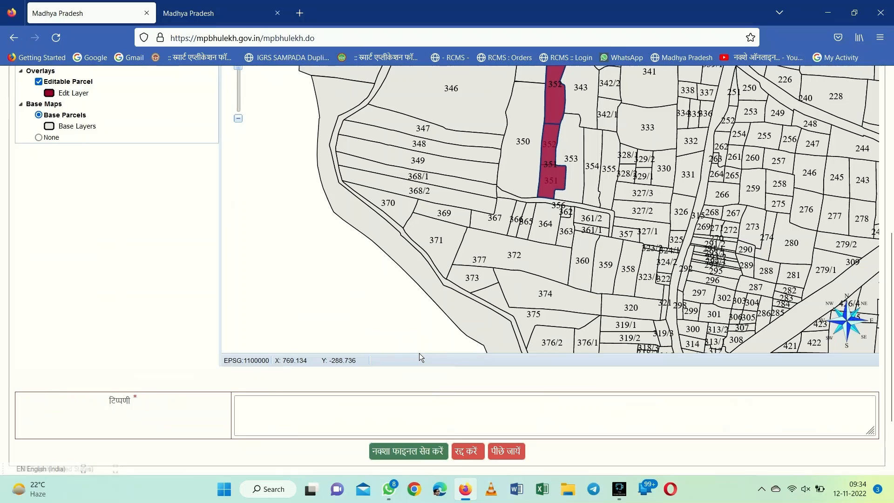
click(332, 408)
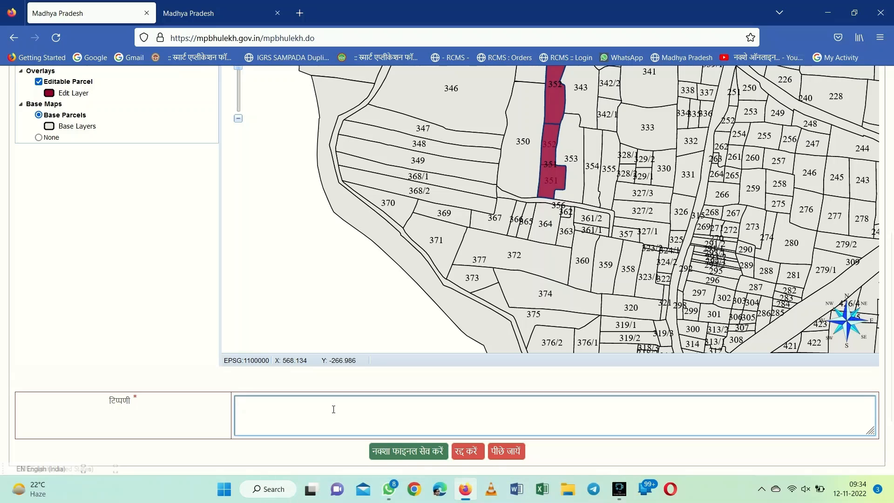
key(Right)
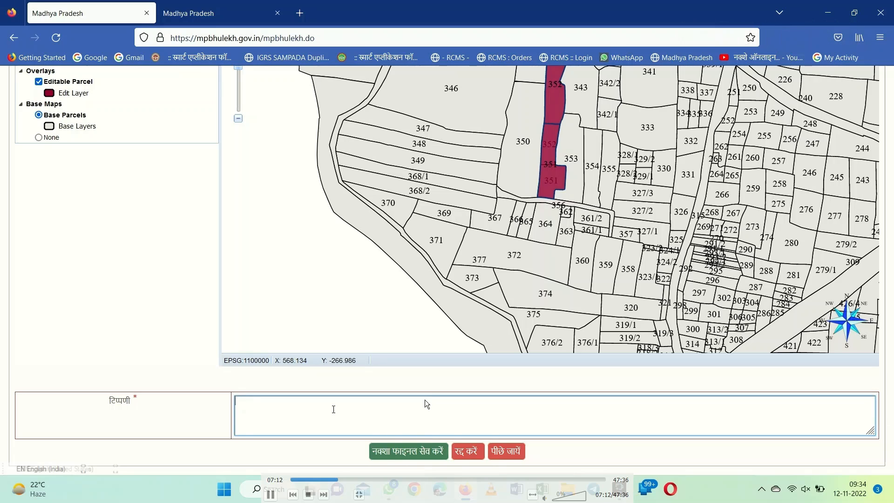
key(Right)
key(Right)
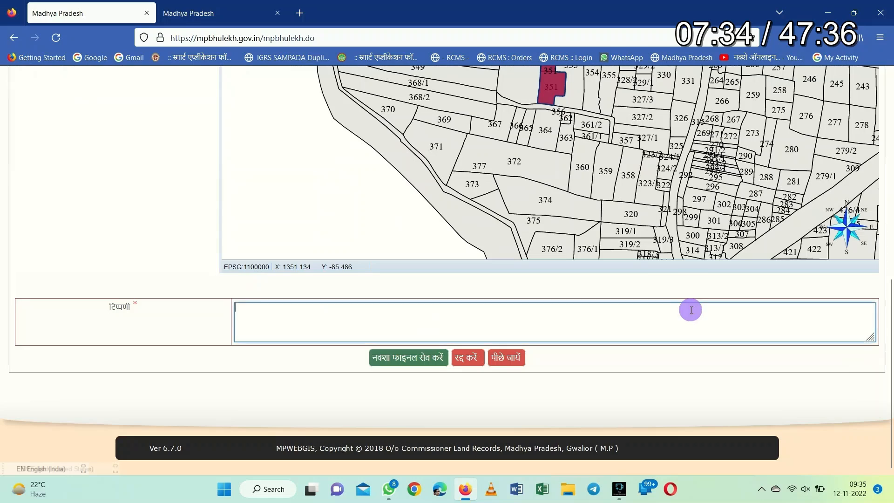
key(Right)
key(Right)
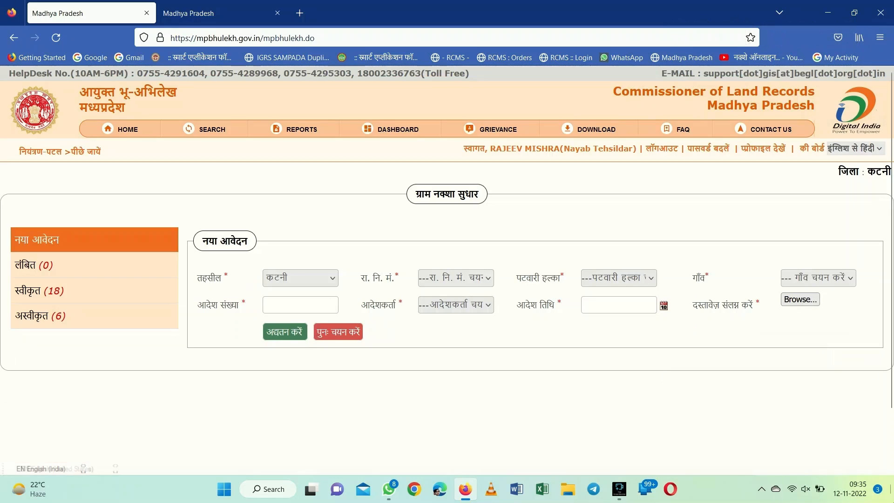
key(space)
key(Right)
Bring up the WhatsApp chat listing forwarded order PDFs like 450a6a.pahadi.pdf
key(Right)
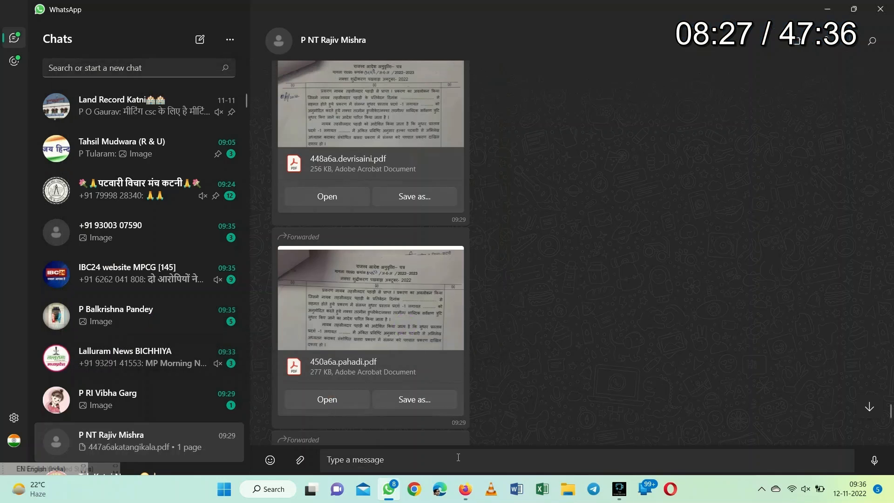
key(Right)
key(Right)
key(Right)
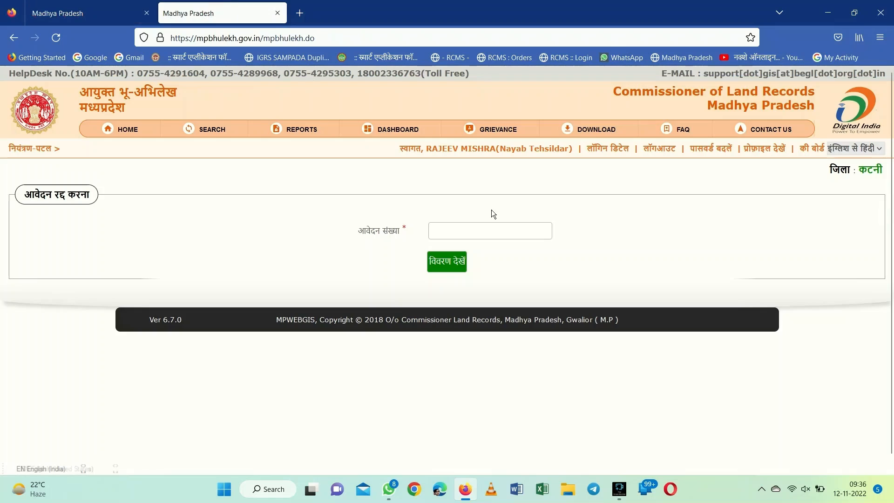
On the cancel-application tab, enter the pending application's number and show its details
click(58, 16)
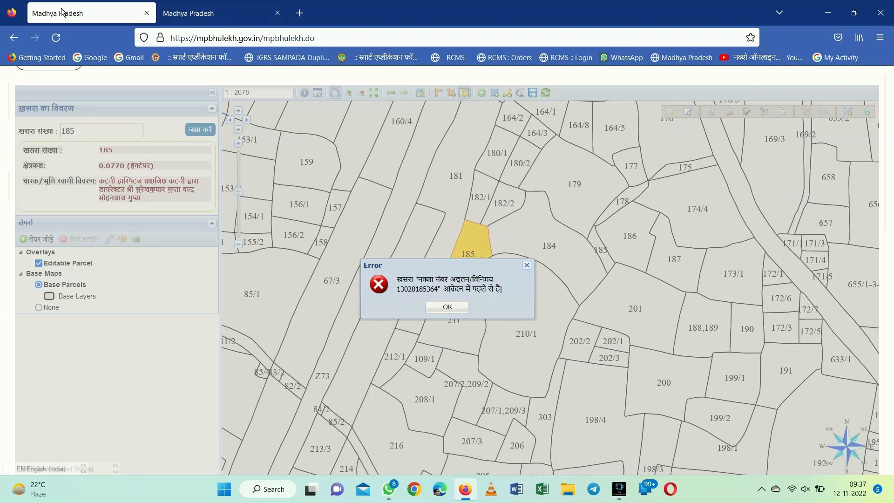
click(219, 13)
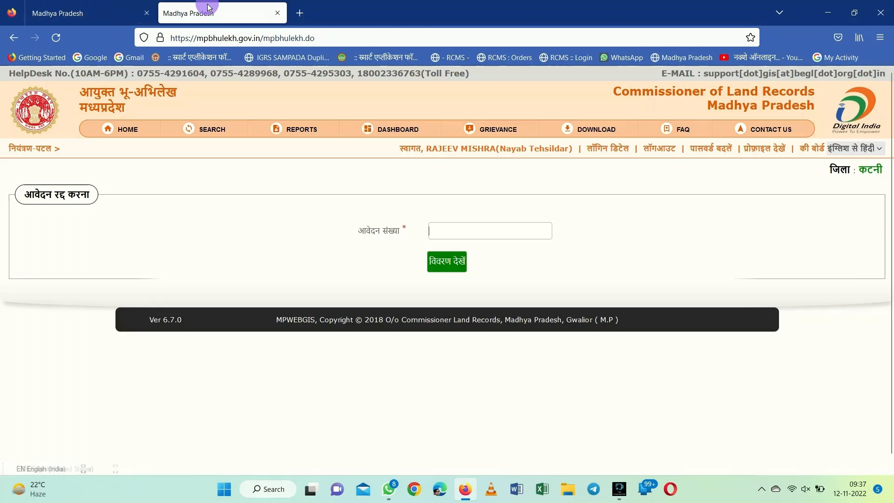
click(452, 238)
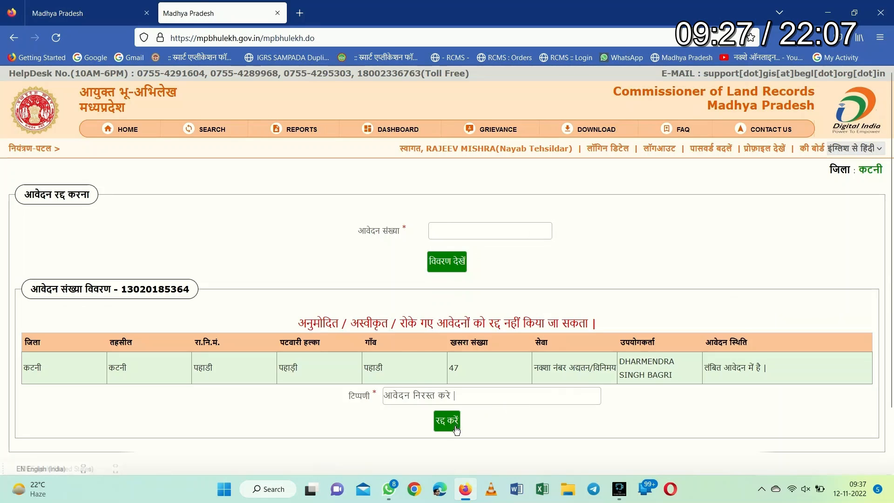
click(80, 11)
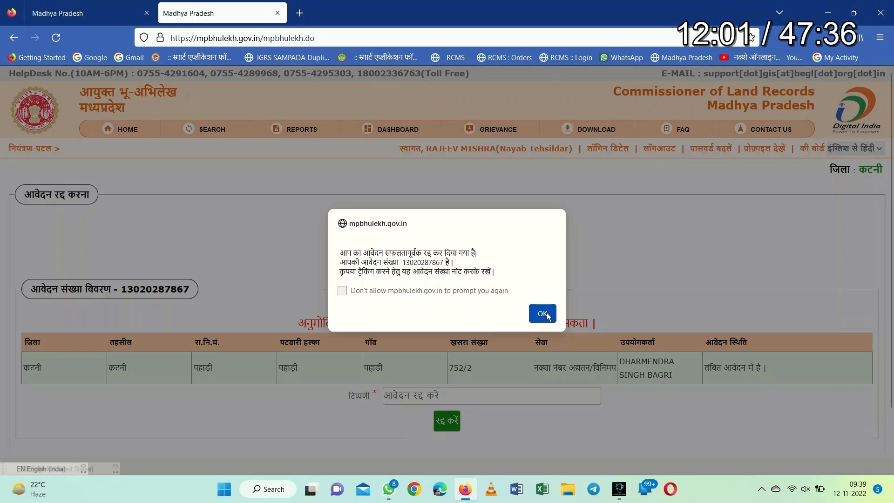
click(548, 315)
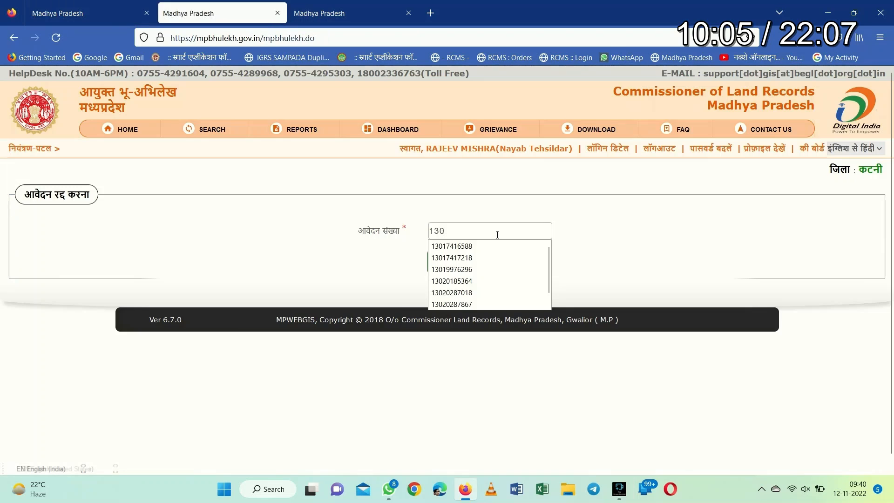
Dismiss the pending-application error and load khasra 185's large parcel with Edit Khasra
click(444, 270)
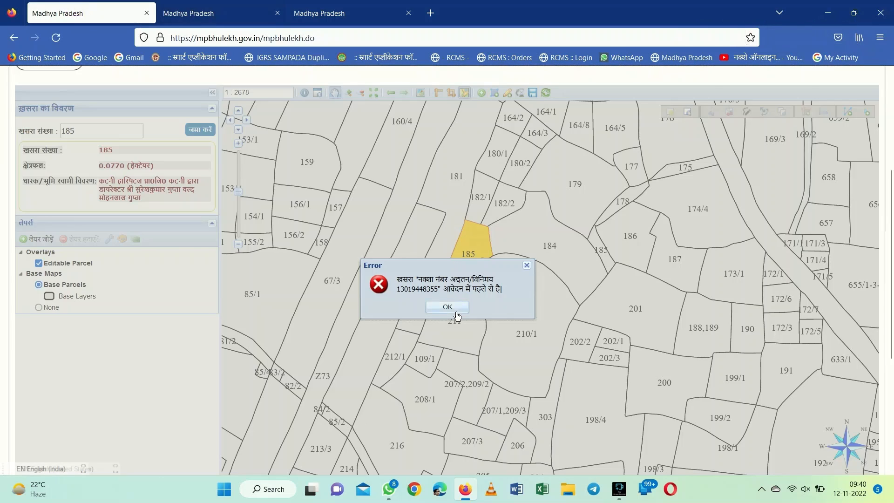
click(455, 308)
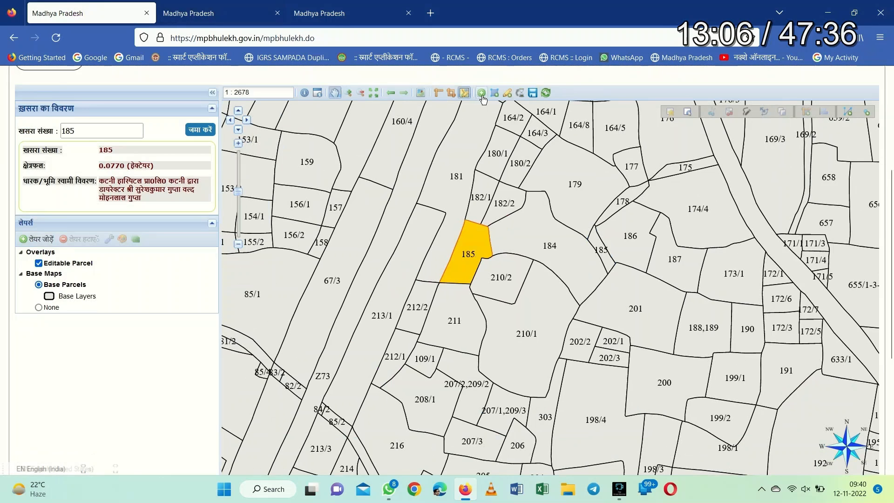
click(507, 96)
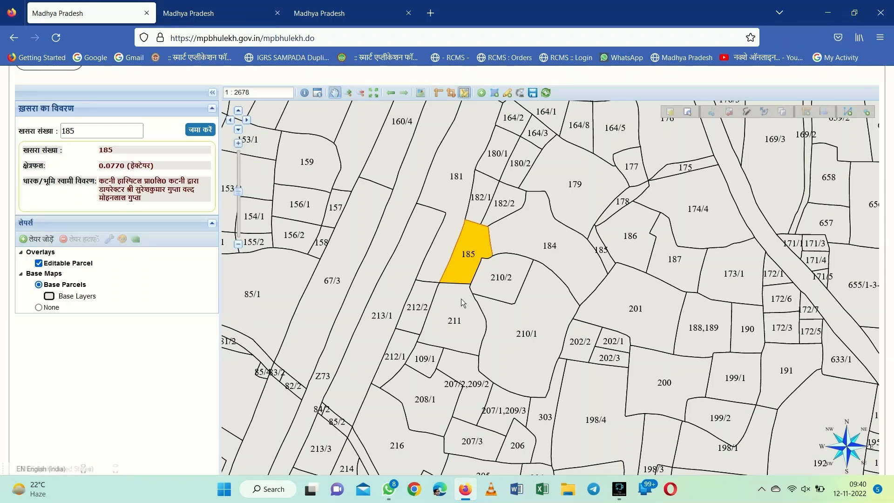
click(467, 227)
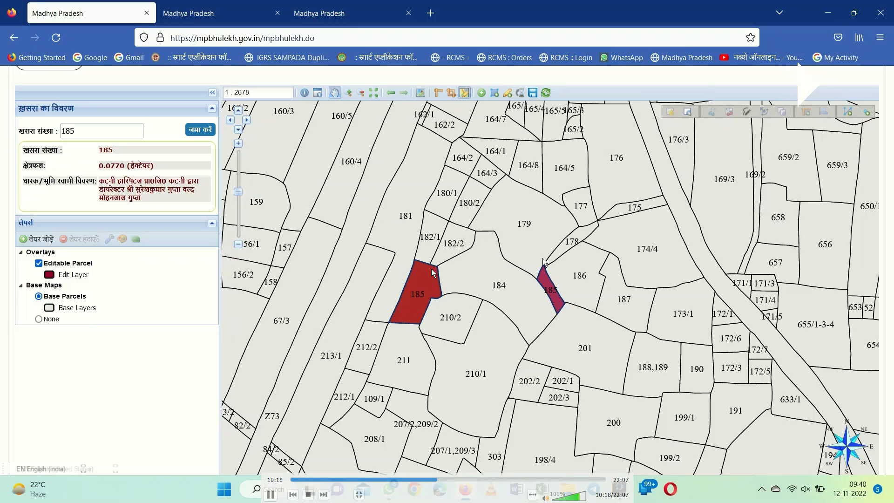
click(426, 285)
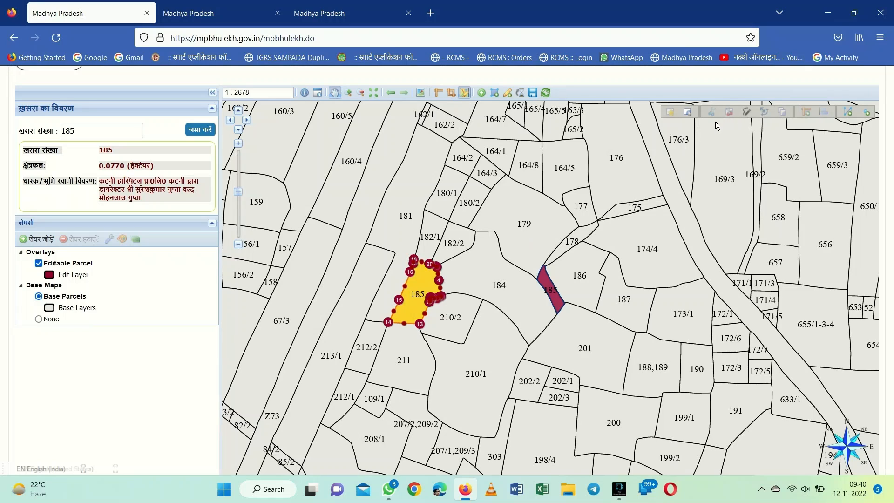
Change the editing mode, clear the select-a-khasra error, and pick the narrow second 185 piece
click(689, 115)
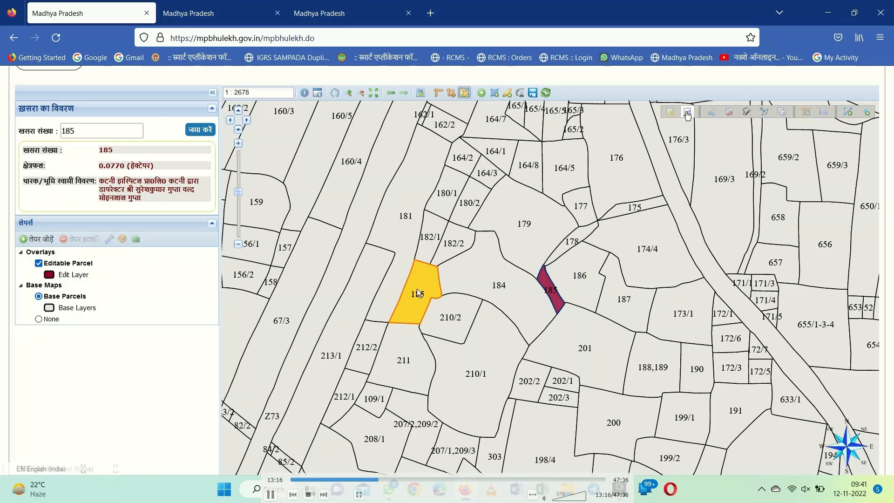
click(418, 289)
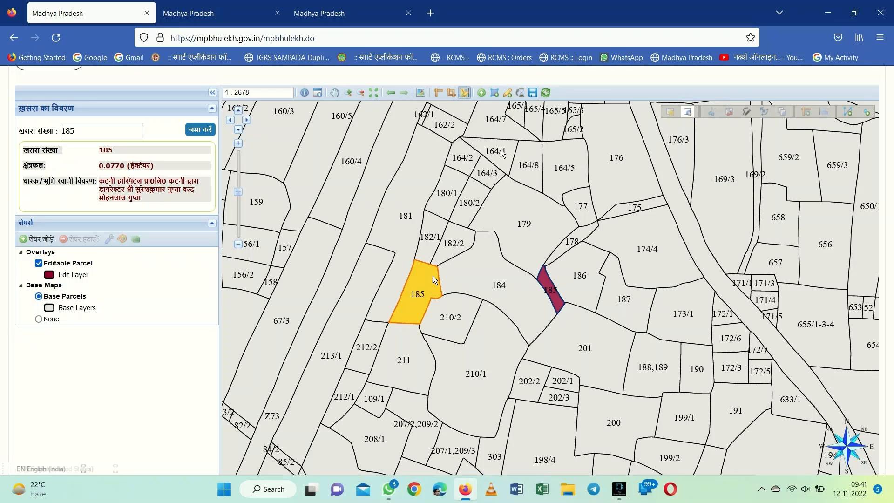
click(505, 93)
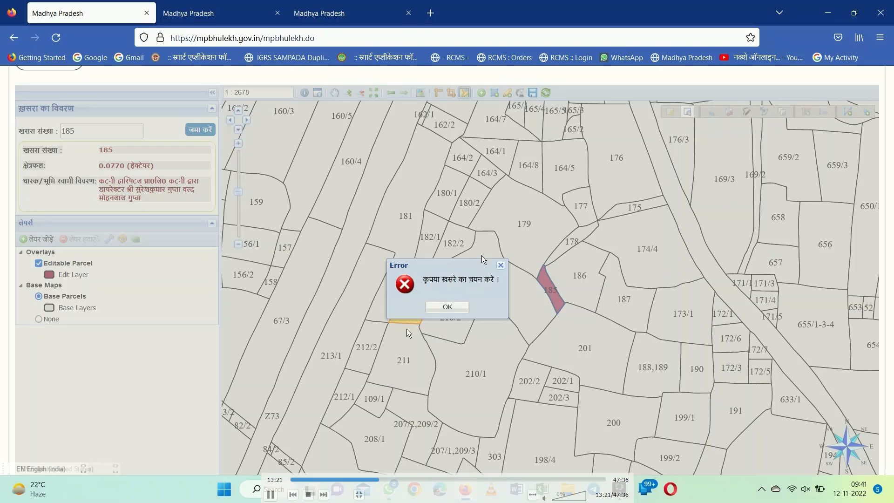
click(440, 312)
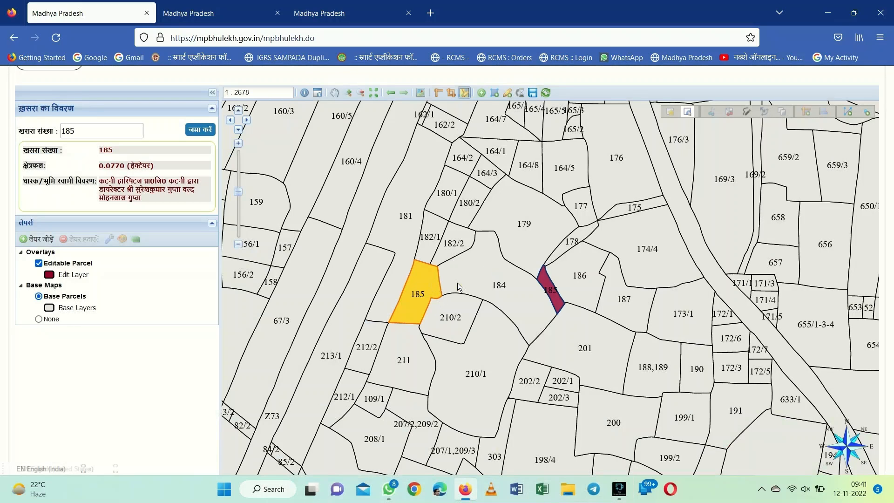
click(547, 292)
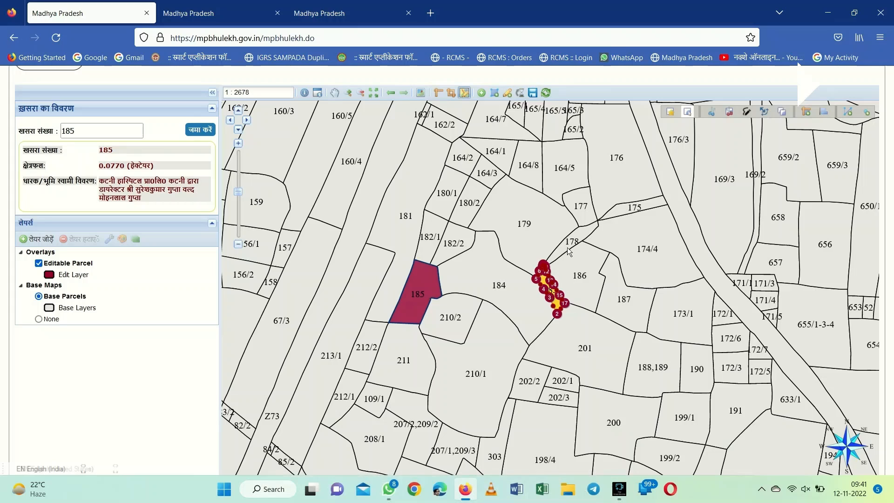
Change the large 185 piece's KID to 183, assign and save it, then close the report
click(415, 292)
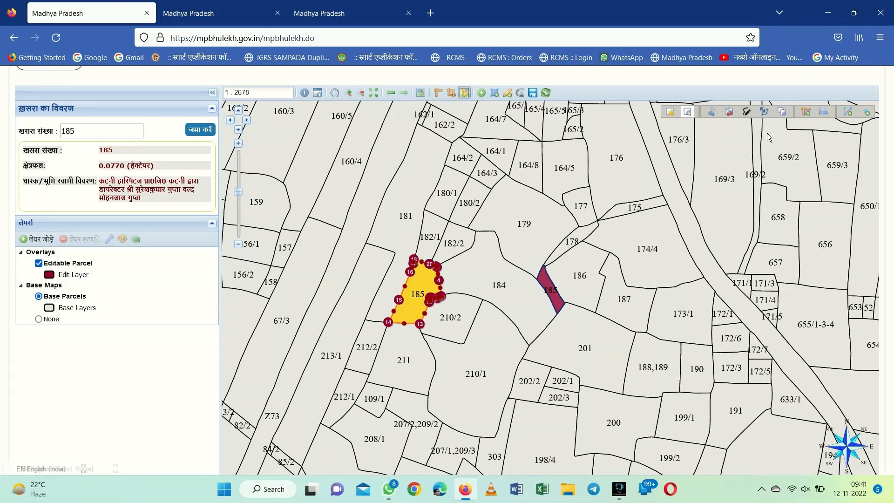
click(765, 113)
click(309, 203)
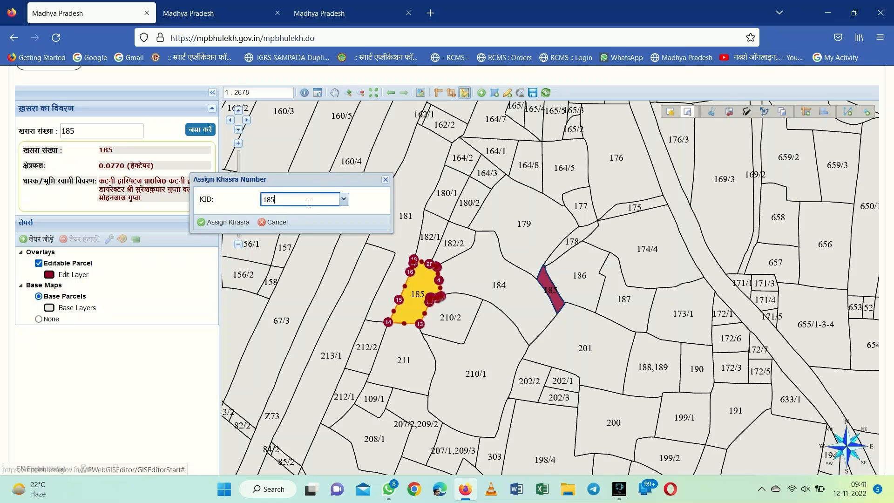
key(BackSpace)
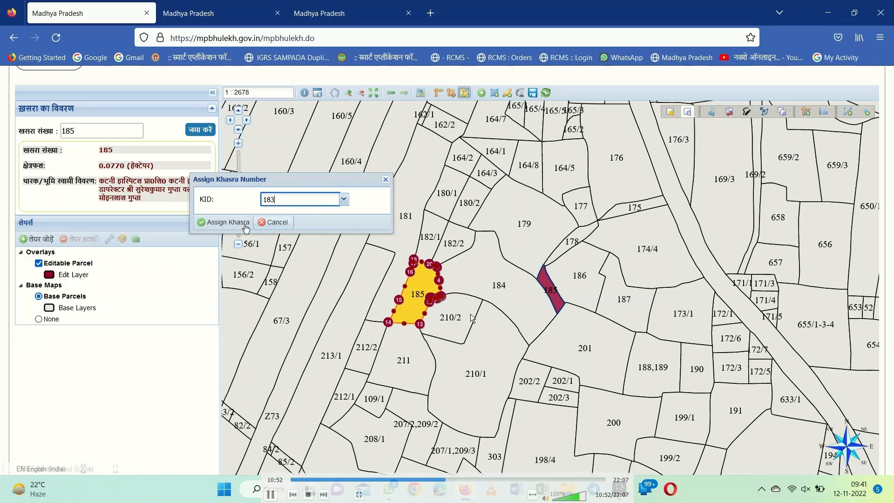
click(215, 222)
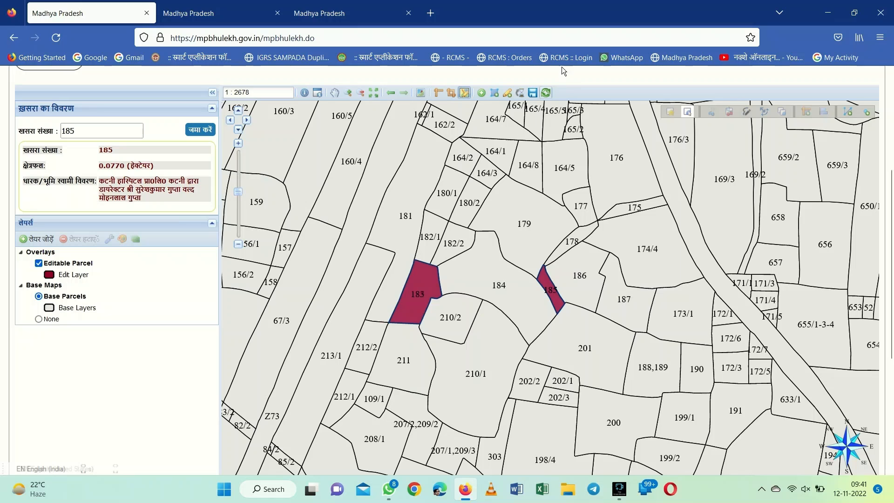
click(532, 93)
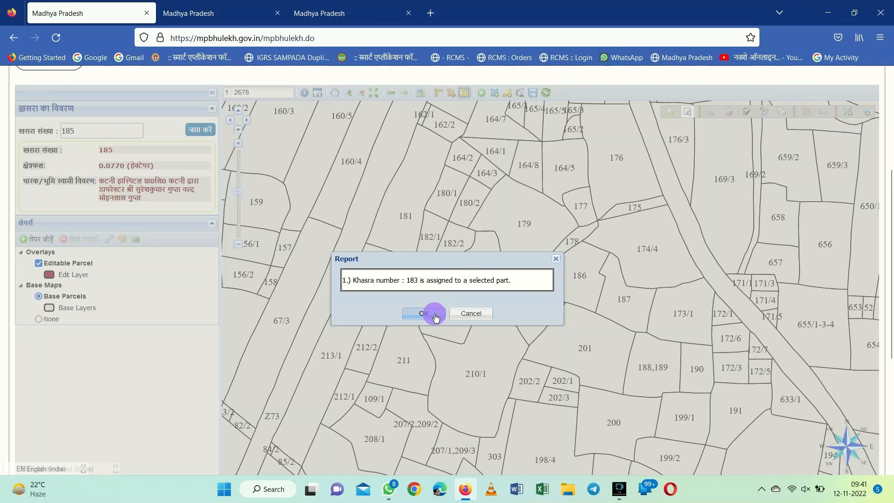
click(424, 313)
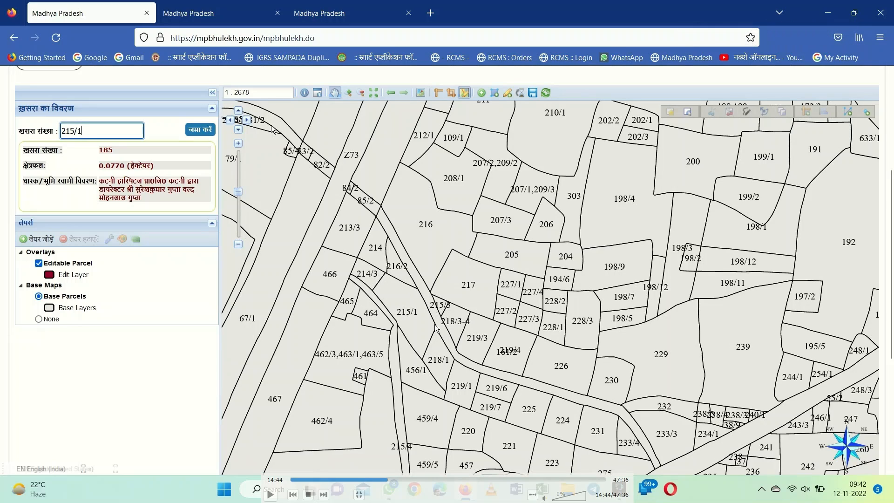
key(space)
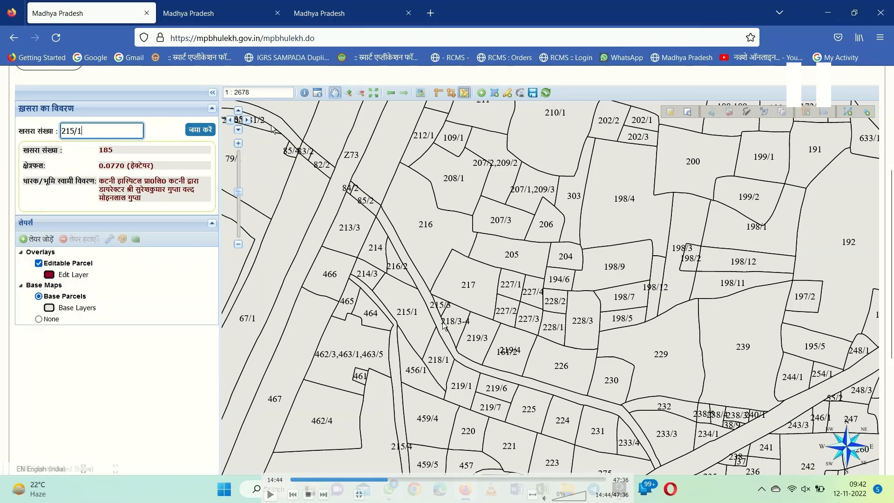
key(alt+Tab)
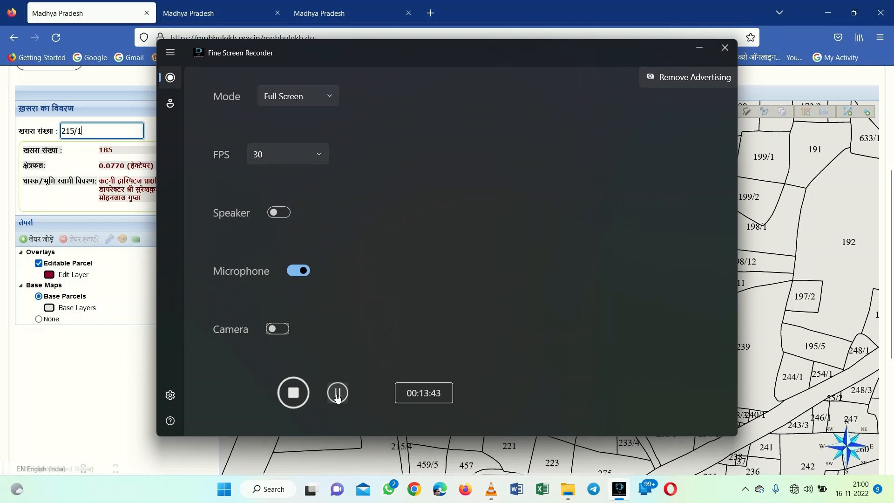
click(337, 395)
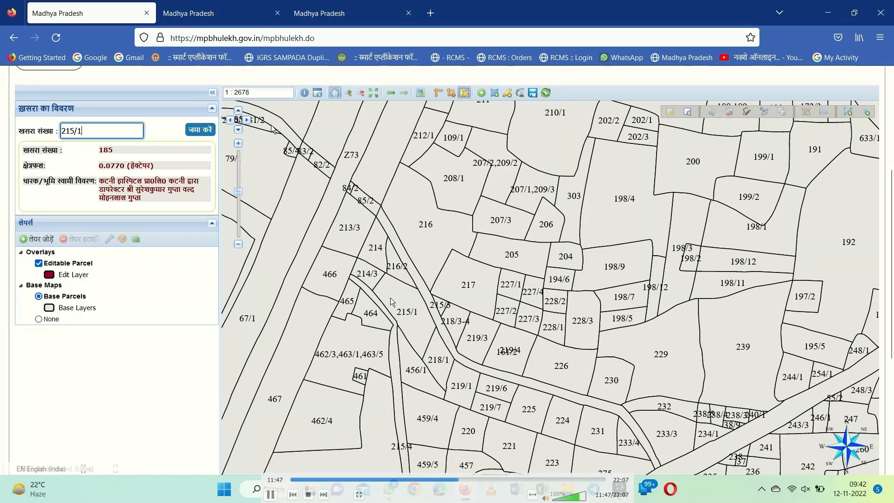
Bring up the ग्राम नक्शा सुधार editor with khasras 214/3 and 215/1 in the Edit Layer
key(Right)
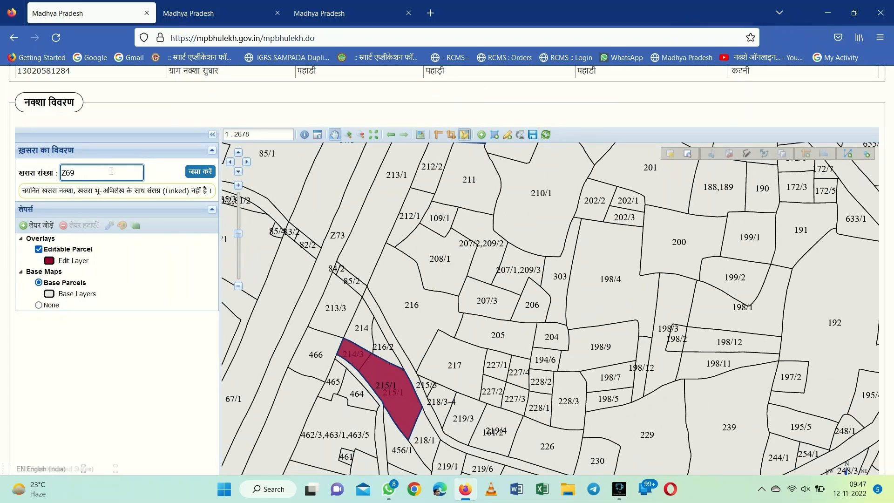
Locate parcel Z69 on the map and open the khasra assignment and merge report
click(201, 172)
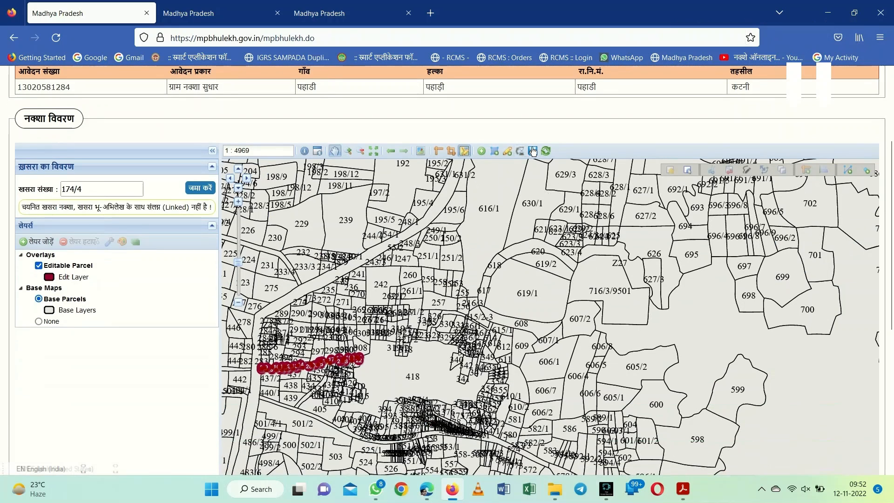
click(534, 152)
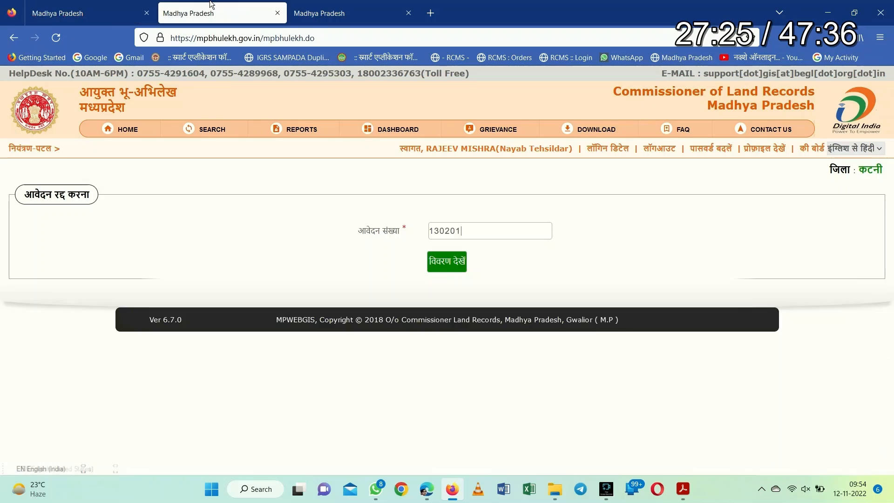
View the blocking application's details and click into its टिप्पणी remark field
click(443, 262)
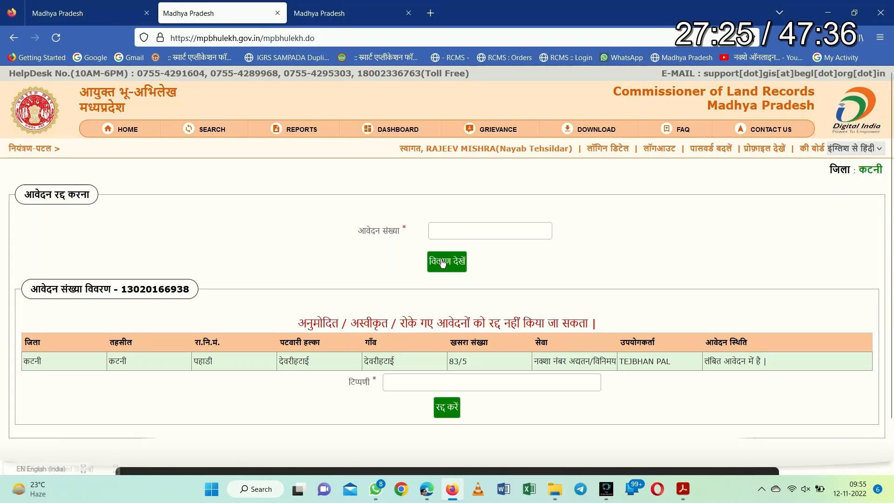
click(515, 387)
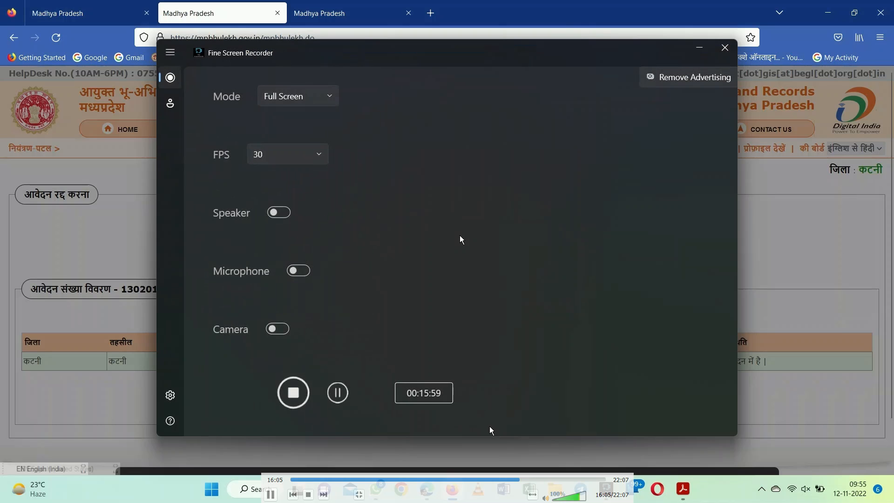
click(339, 394)
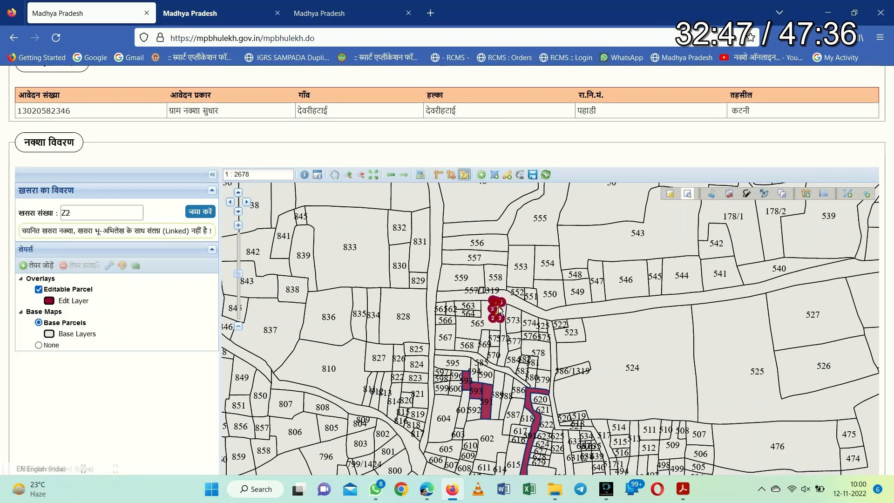
Assign khasra 565/1326 to parcel Z2, then merge parcel 73 with Z3
drag(499, 310, 563, 281)
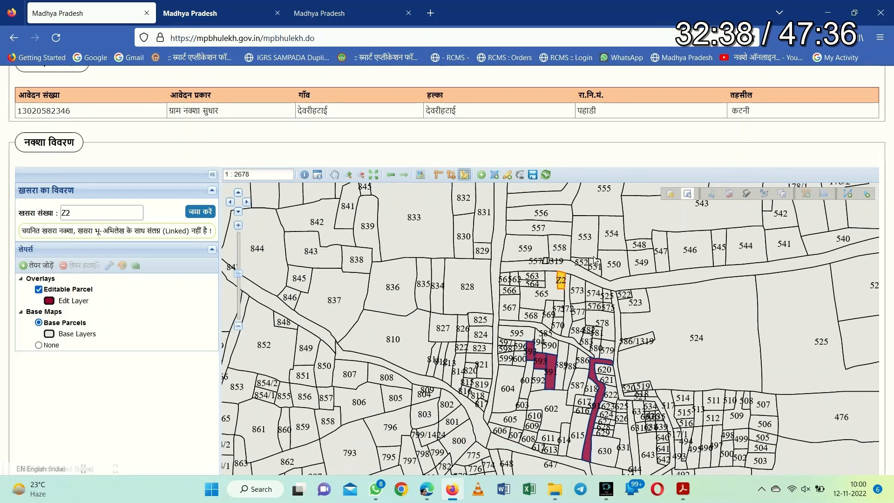
click(563, 283)
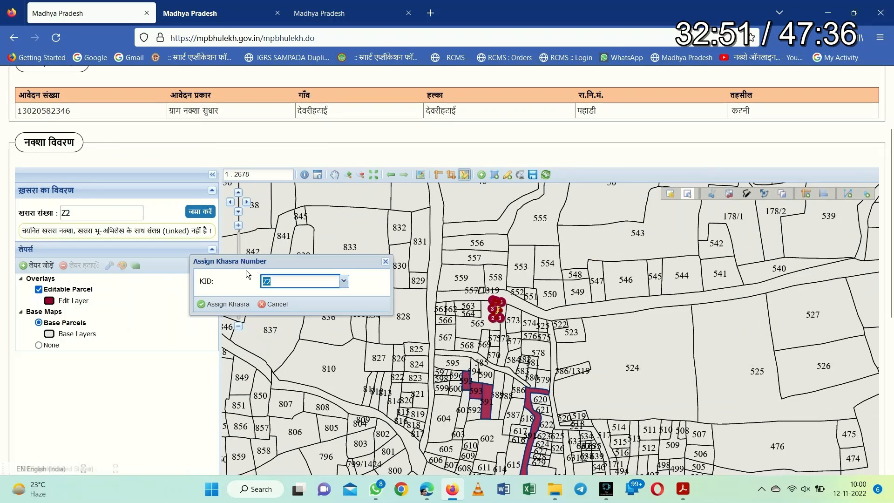
text(565/1326)
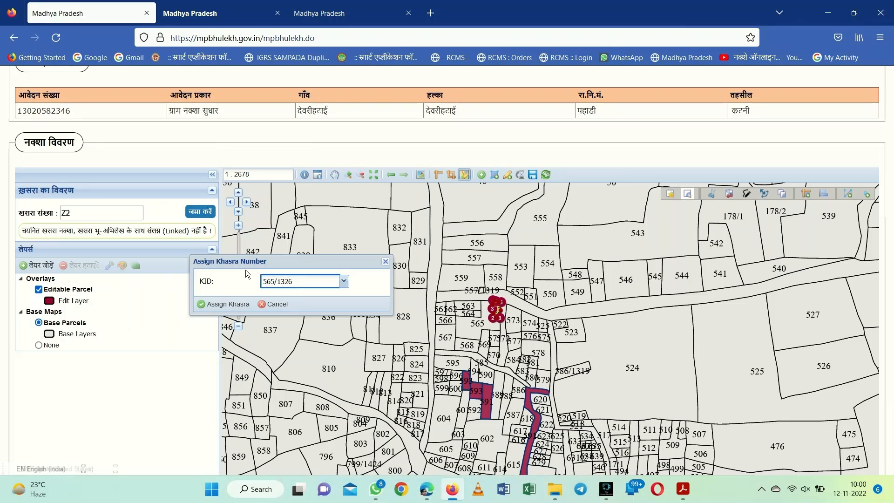
click(225, 305)
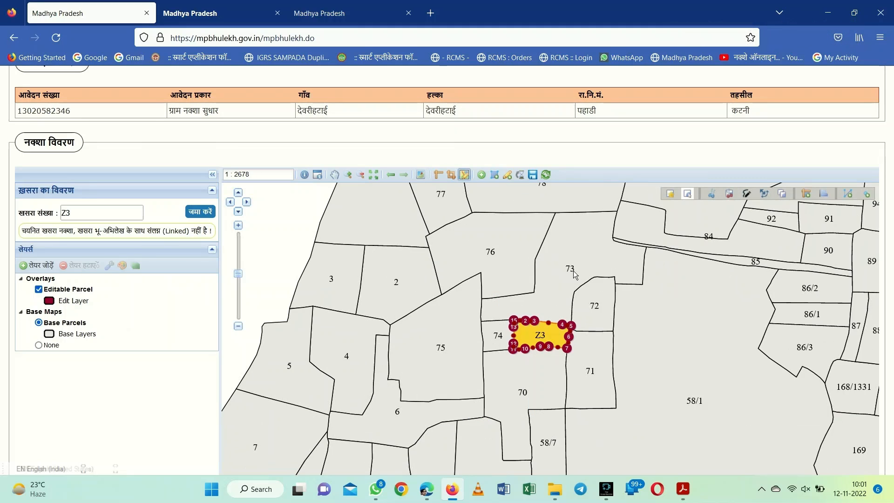
click(574, 270)
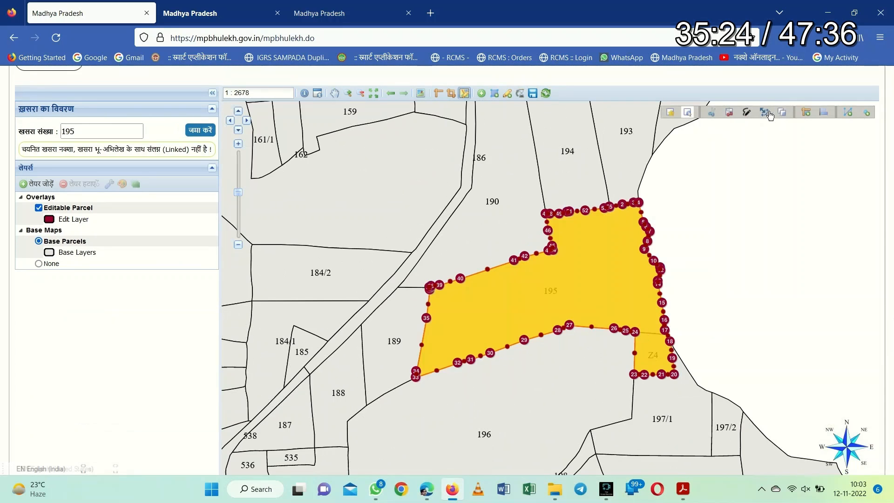
click(764, 113)
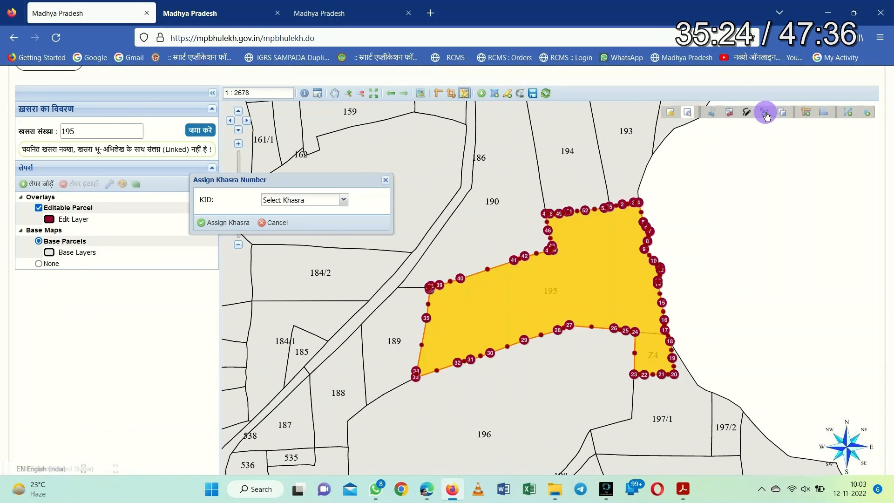
Choose 195 in the KID list and assign it to the merged Z4/195 parcel
click(337, 199)
text(195)
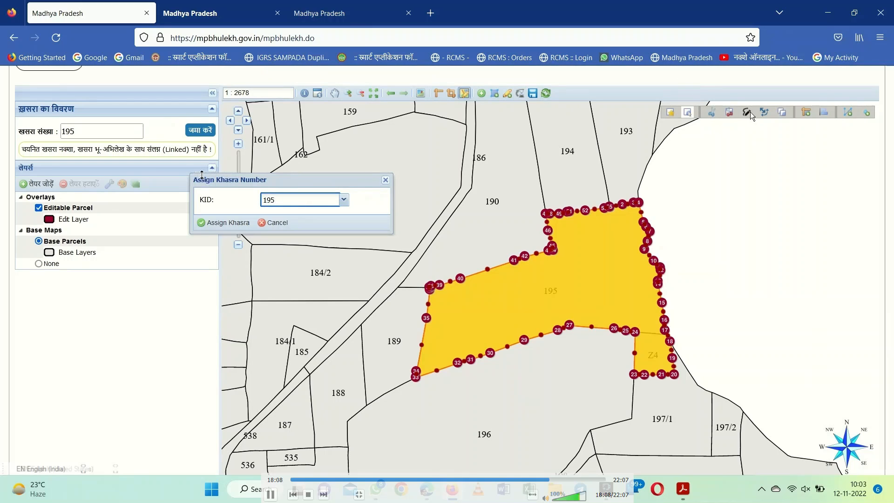
click(228, 223)
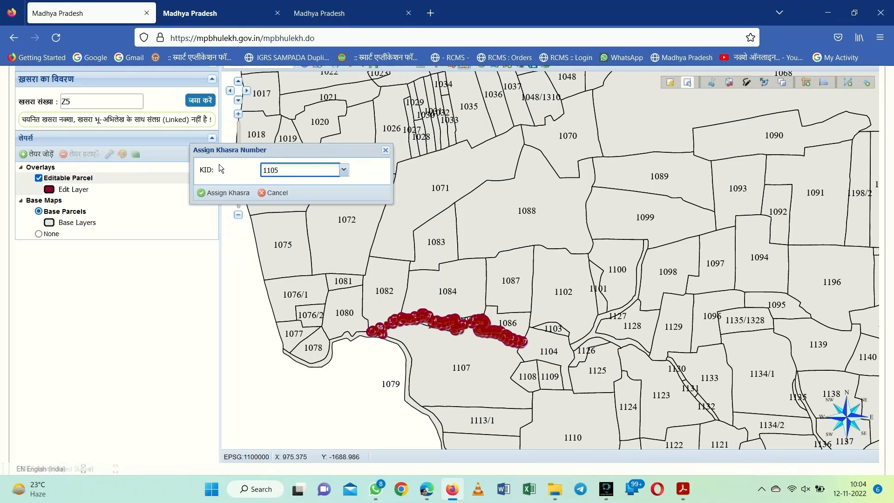
key(Right)
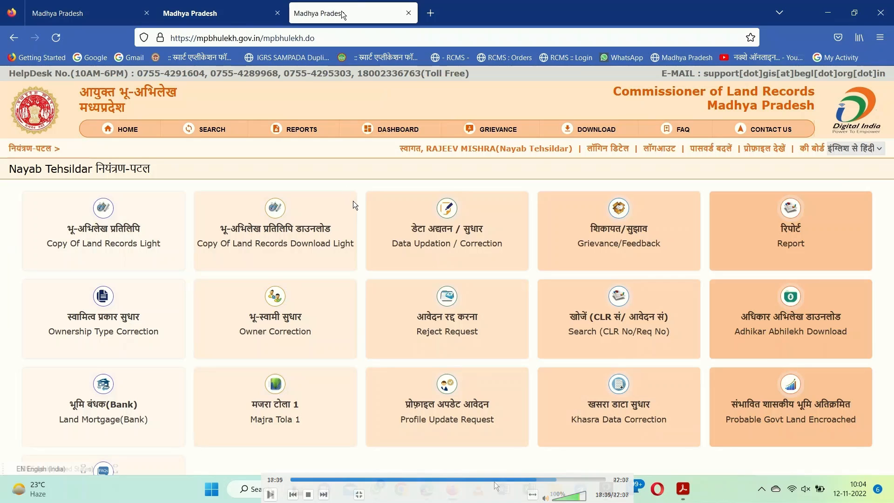
Step through with the arrow keys to bring up parcel Z1 for vertex editing
key(Right)
key(Right)
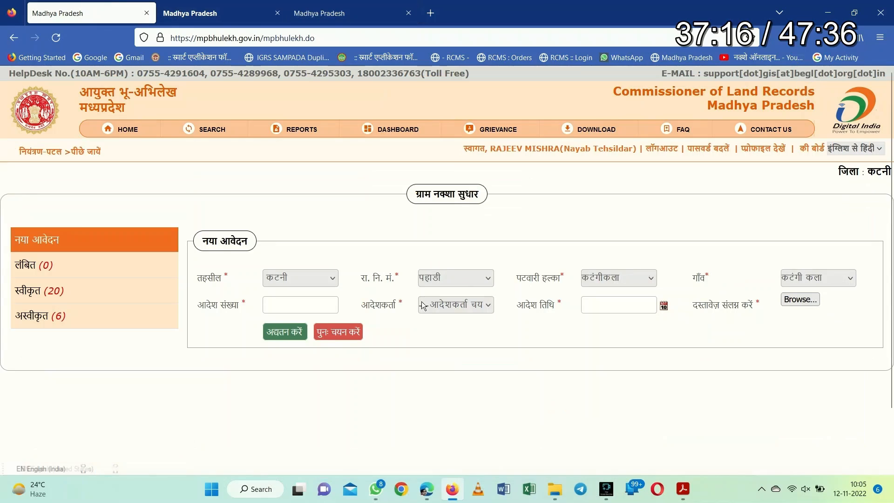
key(Left)
key(Right)
key(Right)
key(Right)
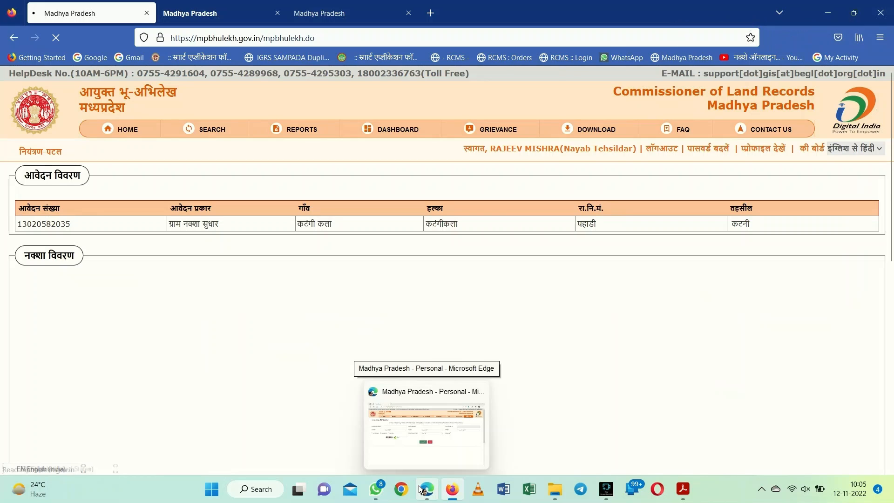
key(Right)
key(Right)
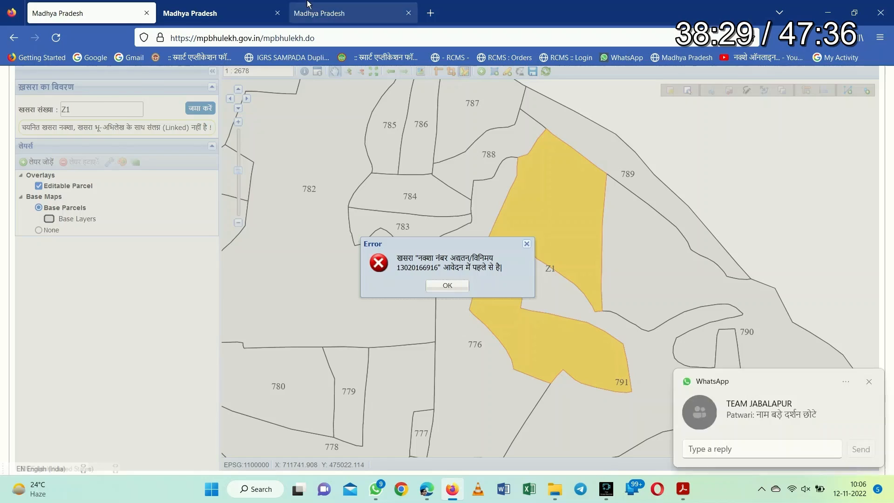
key(Right)
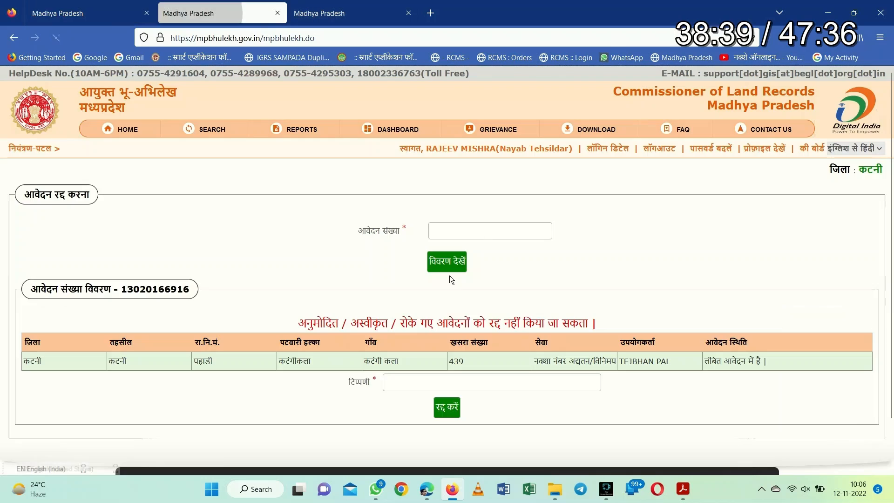
key(Right)
key(Right)
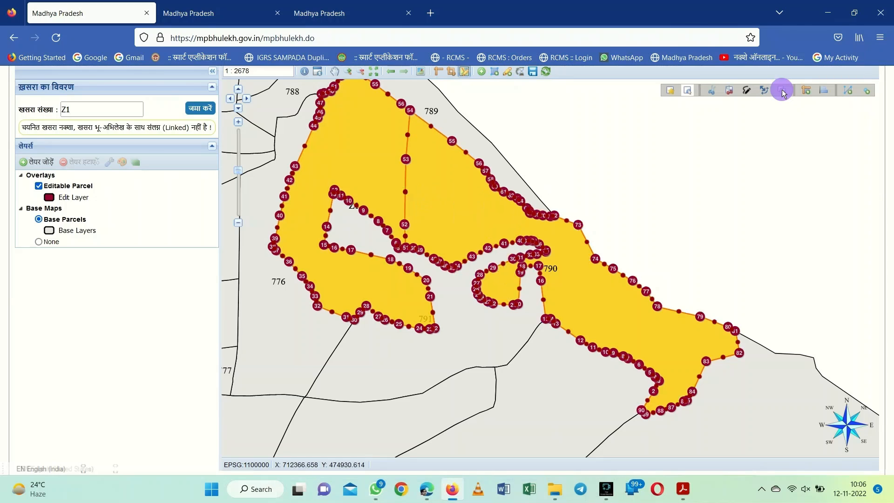
Advance past the 796 merge and replace the KID box entry with khasra 325 for Z3
key(Right)
key(Right)
key(Right)
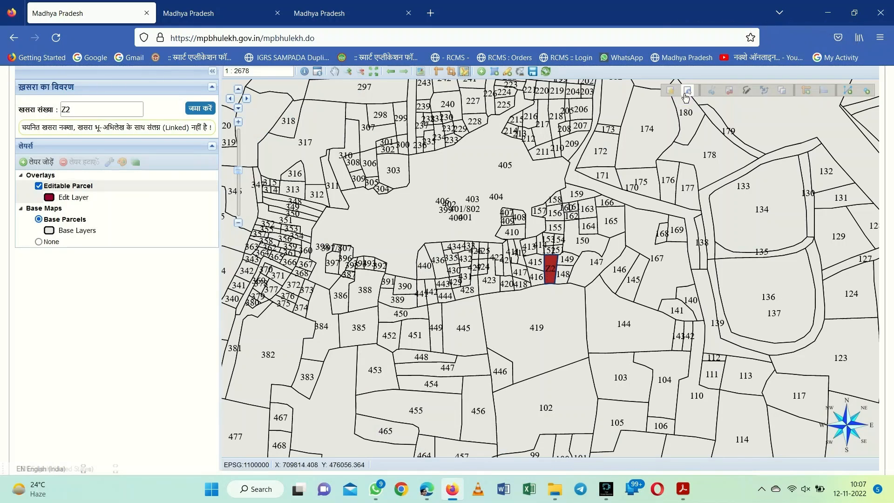
key(Right)
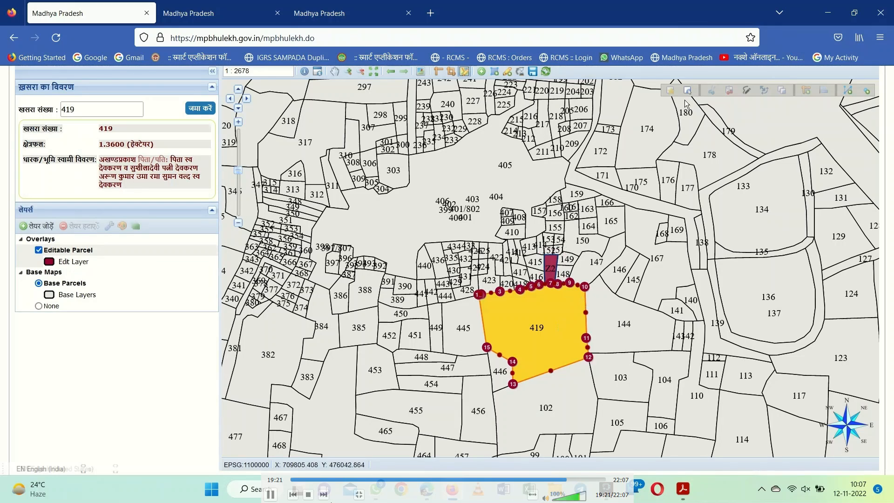
key(Right)
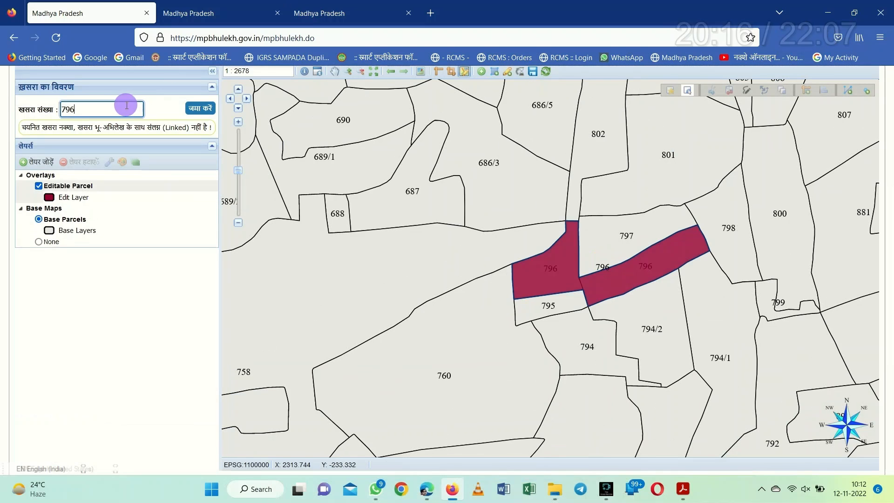
drag(126, 106, 5, 101)
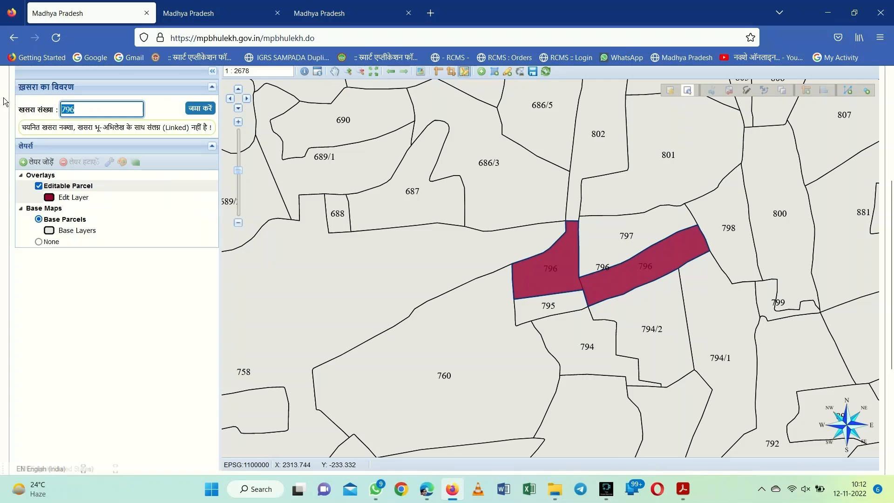
text(25)
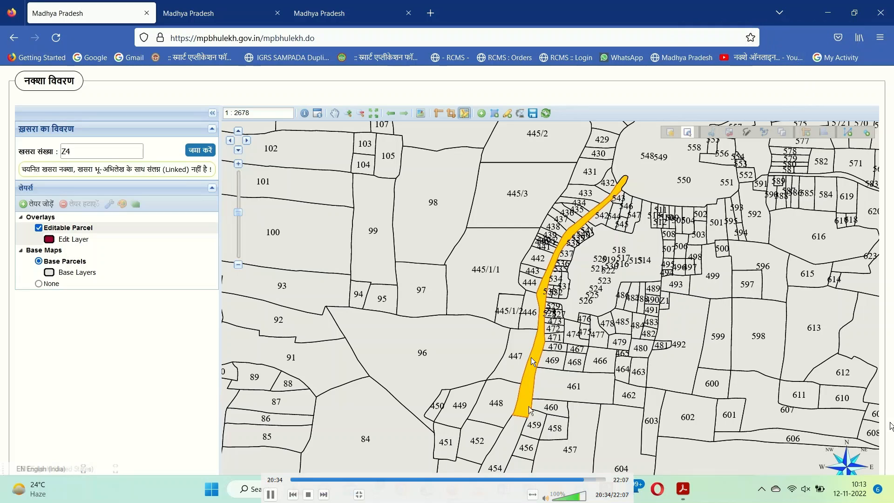
Show the report listing Z4 merged with 454 under khasra 454, beside the 796 and 325 merges
scroll(769, 373, down, 1)
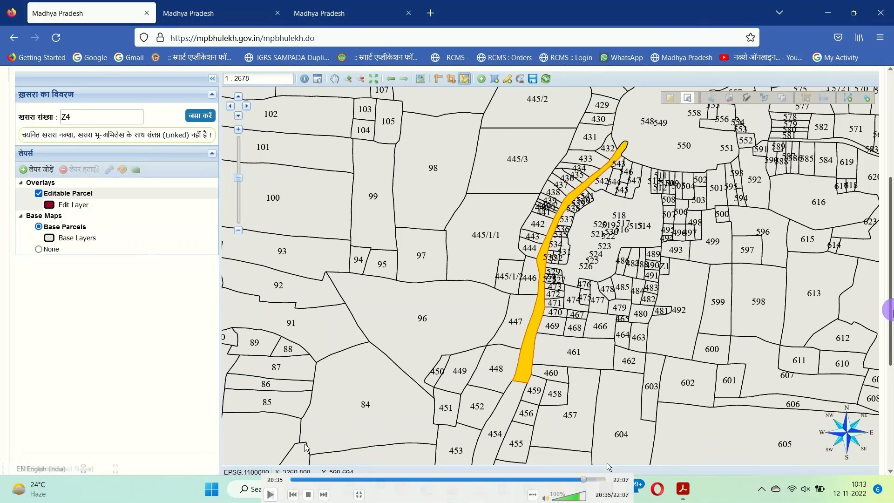
key(space)
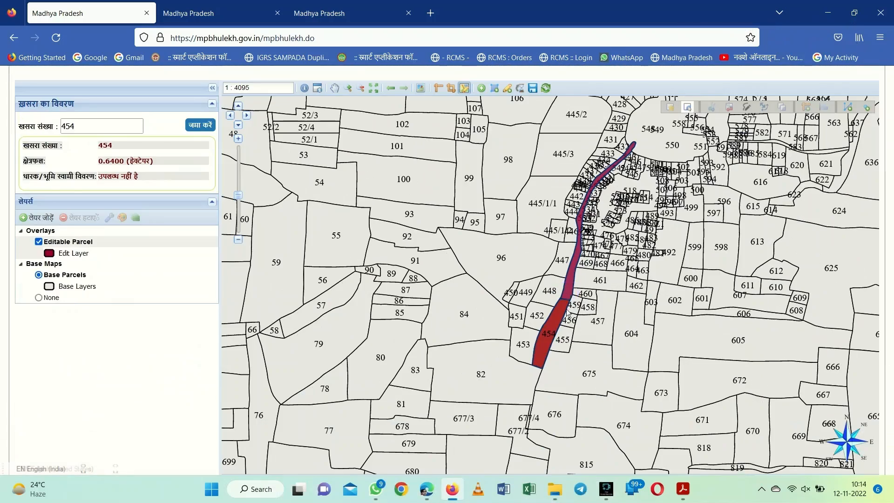
key(Right)
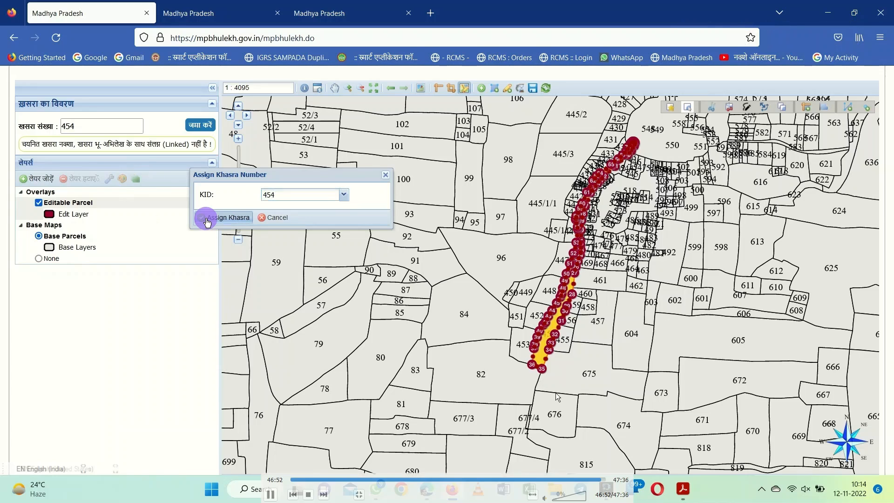
key(Right)
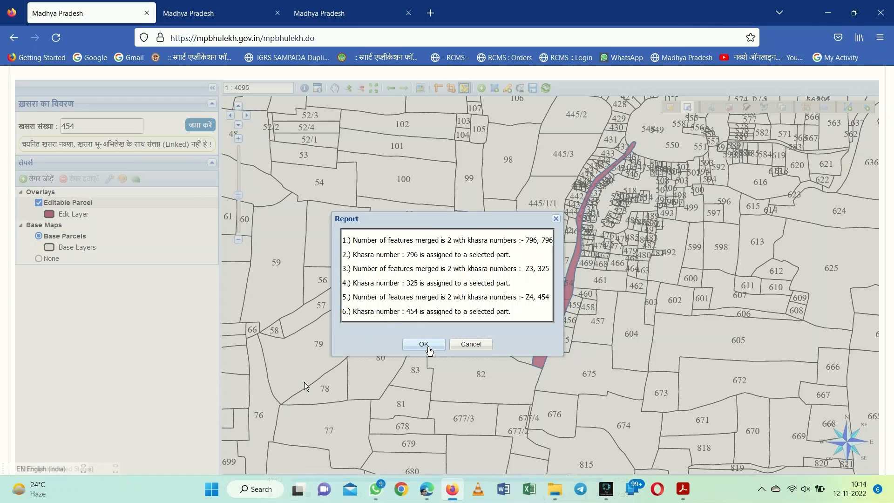
Dismiss the data-saved message
key(Right)
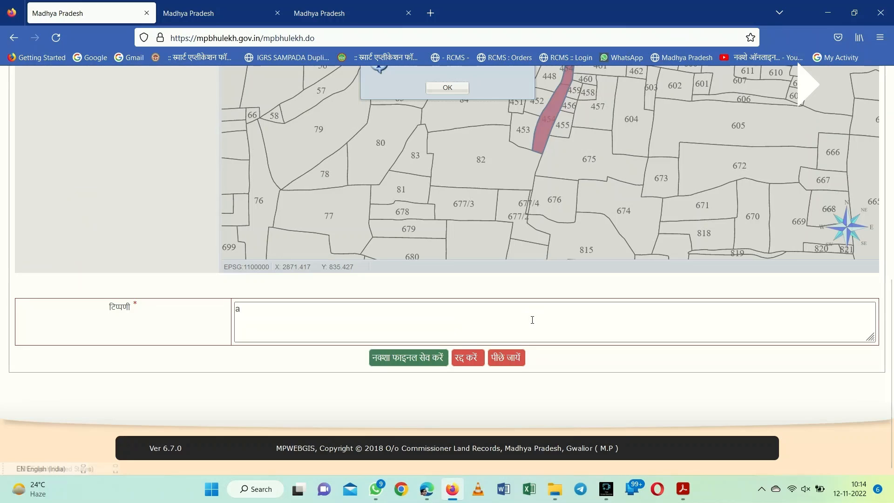
scroll(534, 321, up, 2)
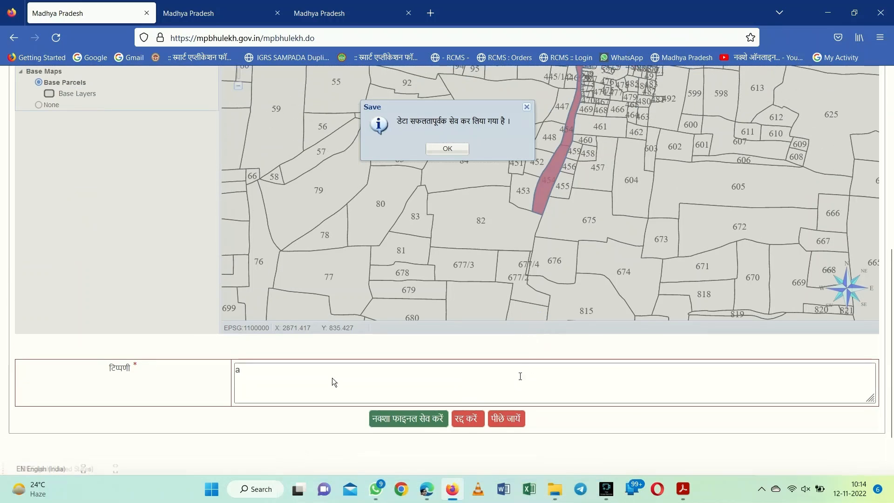
click(448, 148)
Enter the remark 'आदेशानुसार दुरुस्त किया गया' and save the map as final, confirming
click(371, 388)
text(a)
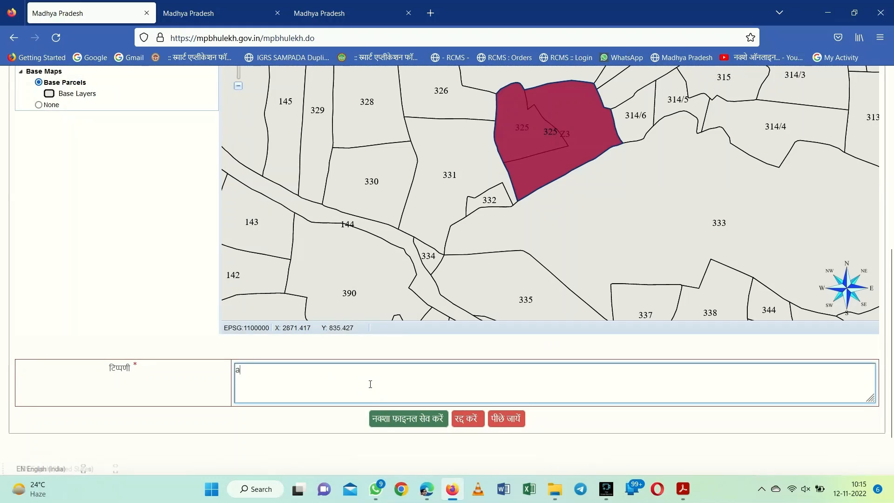
text(adesanusar di)
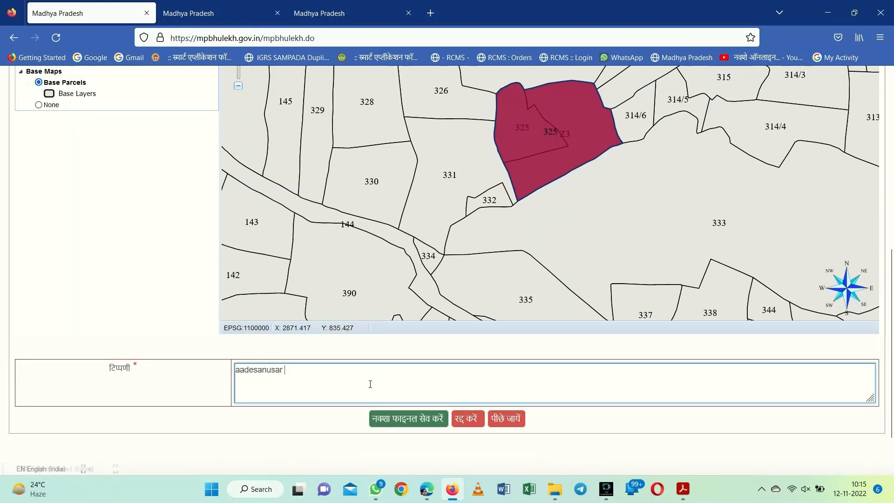
key(BackSpace)
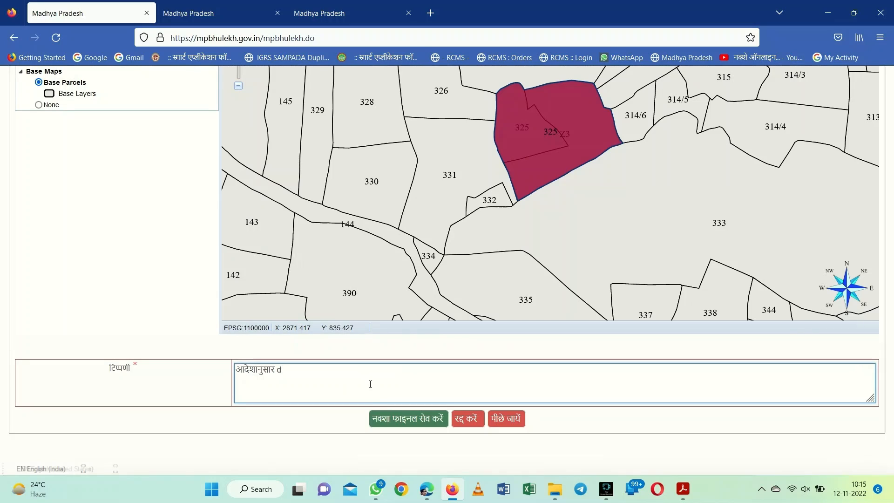
text(urust kiya gaya)
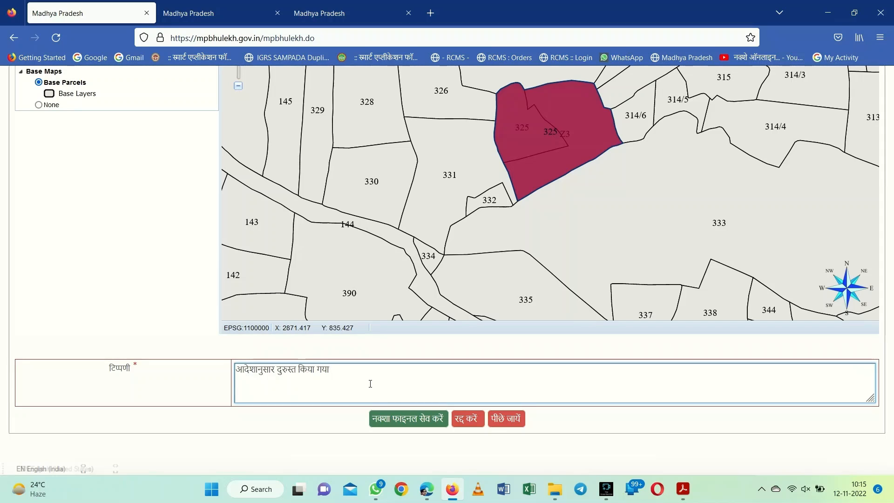
click(413, 421)
click(497, 291)
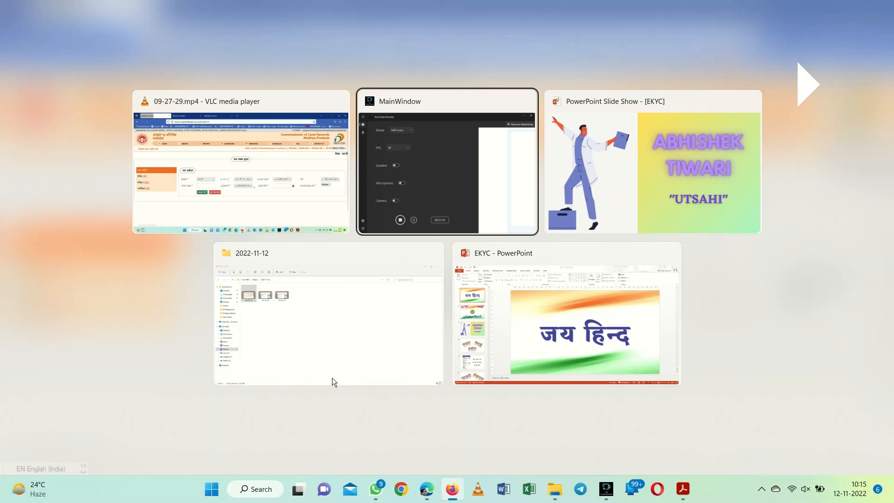
key(alt+Tab)
key(alt+Tab)
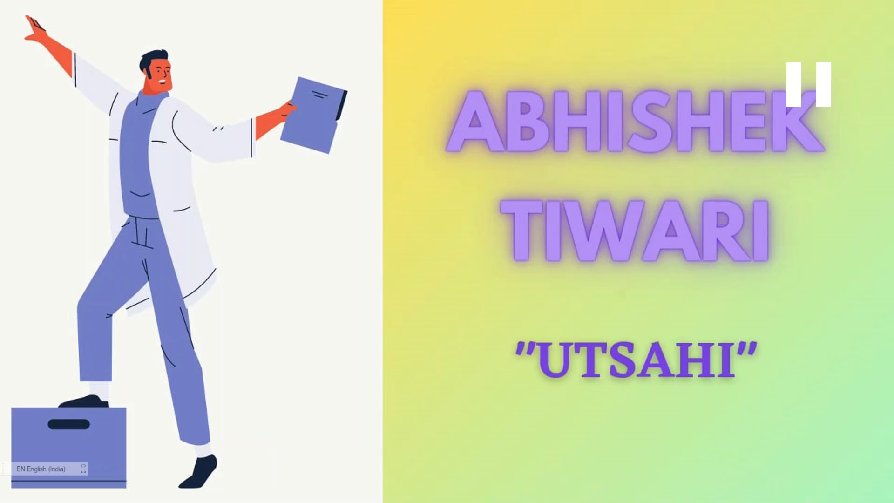